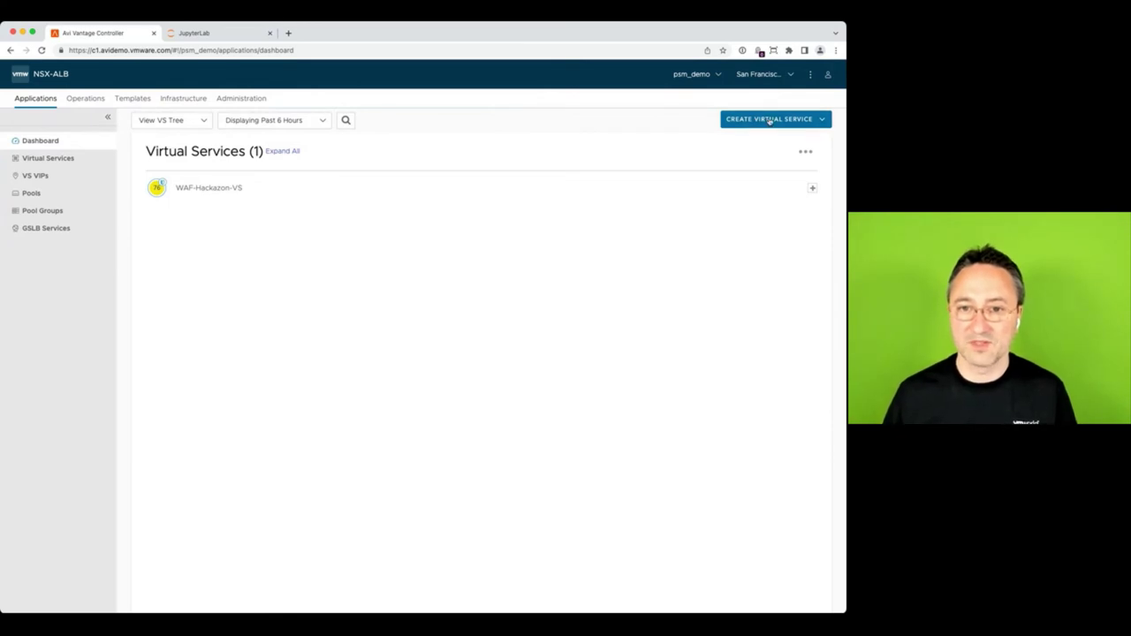
Review the list of available controllers and switch the active tenant from psm_demo to admin.
click(790, 76)
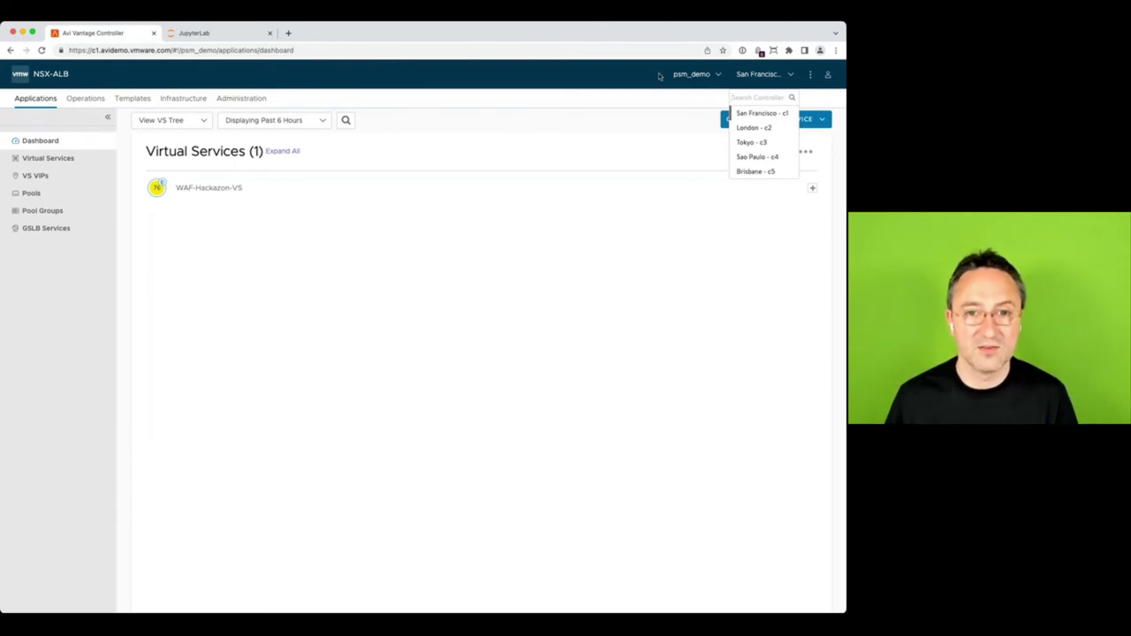
click(694, 75)
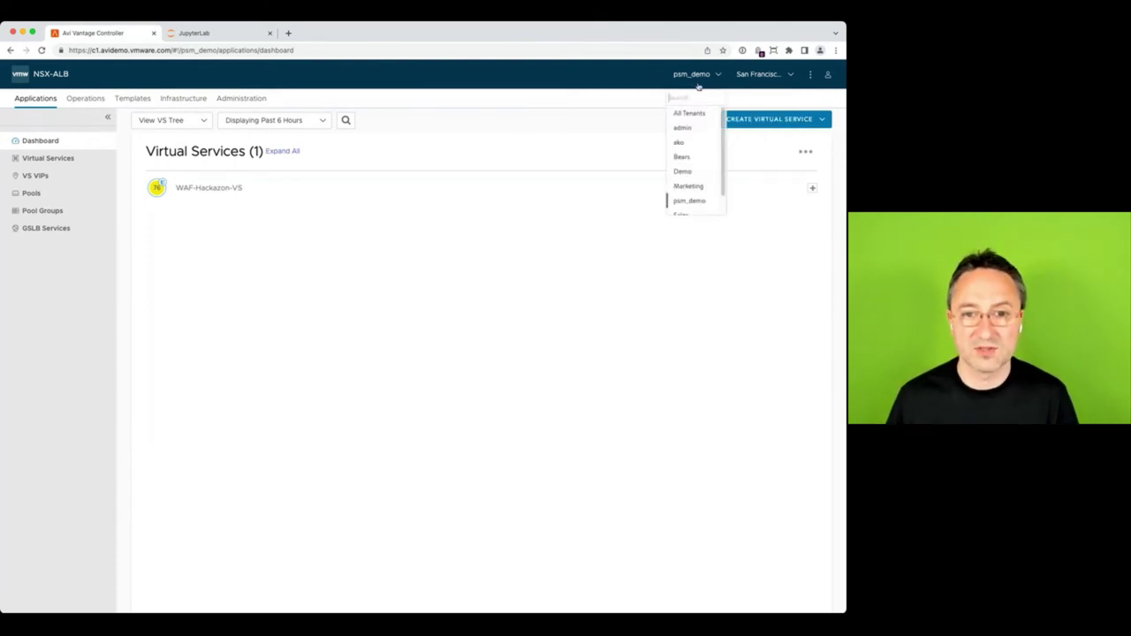
click(698, 130)
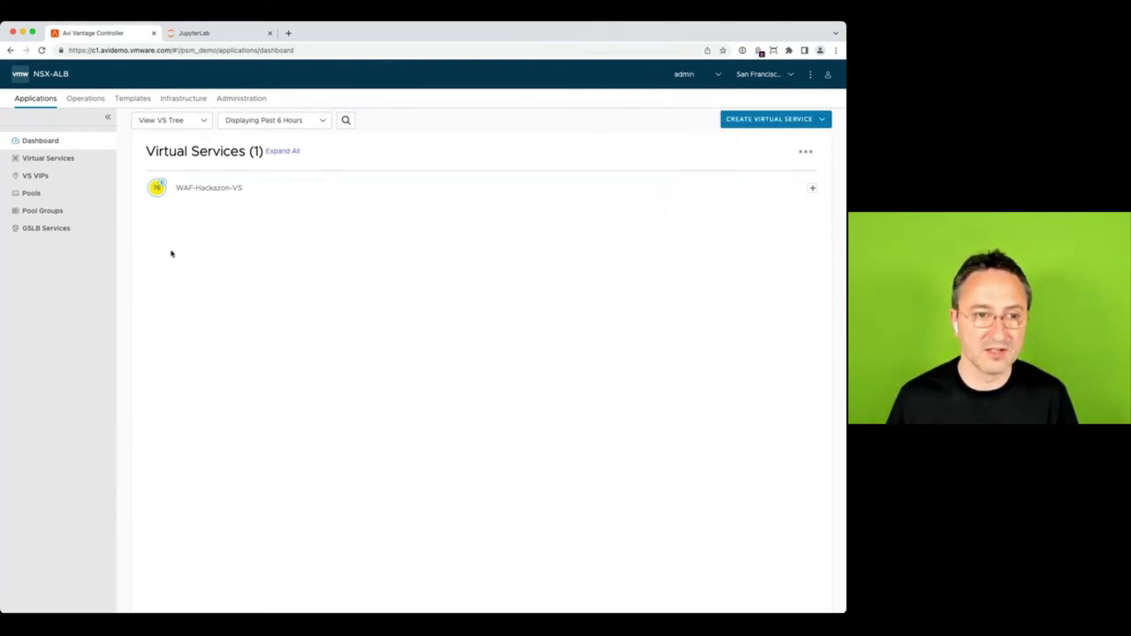
Examine the service engine groups and their selectable clouds, and view the infrastructure's configured clouds.
click(189, 99)
click(54, 176)
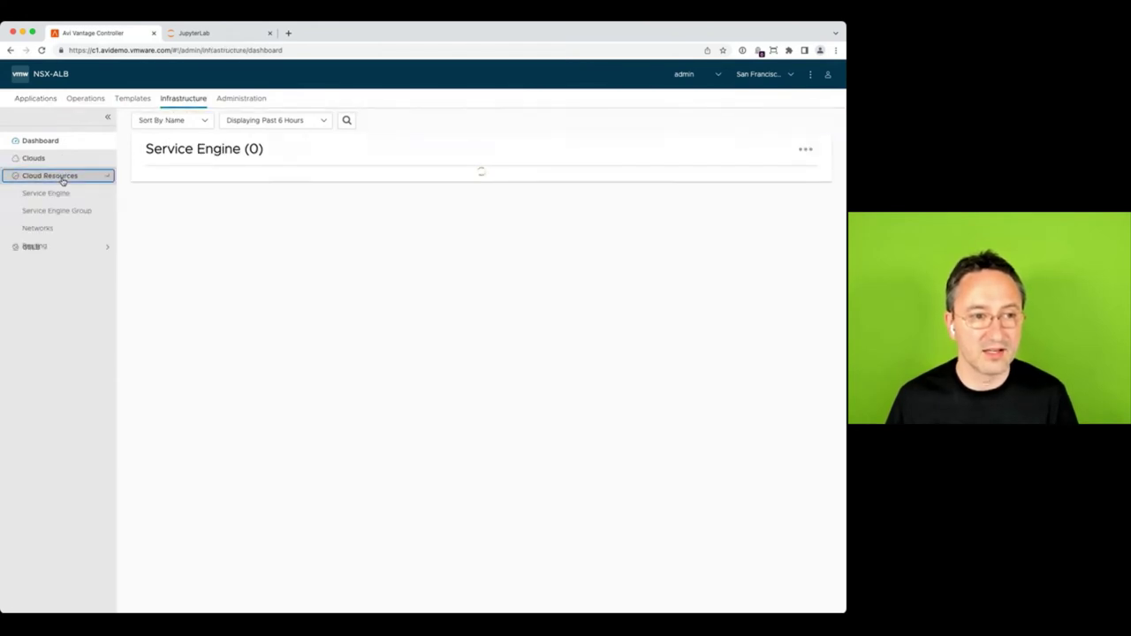
click(71, 211)
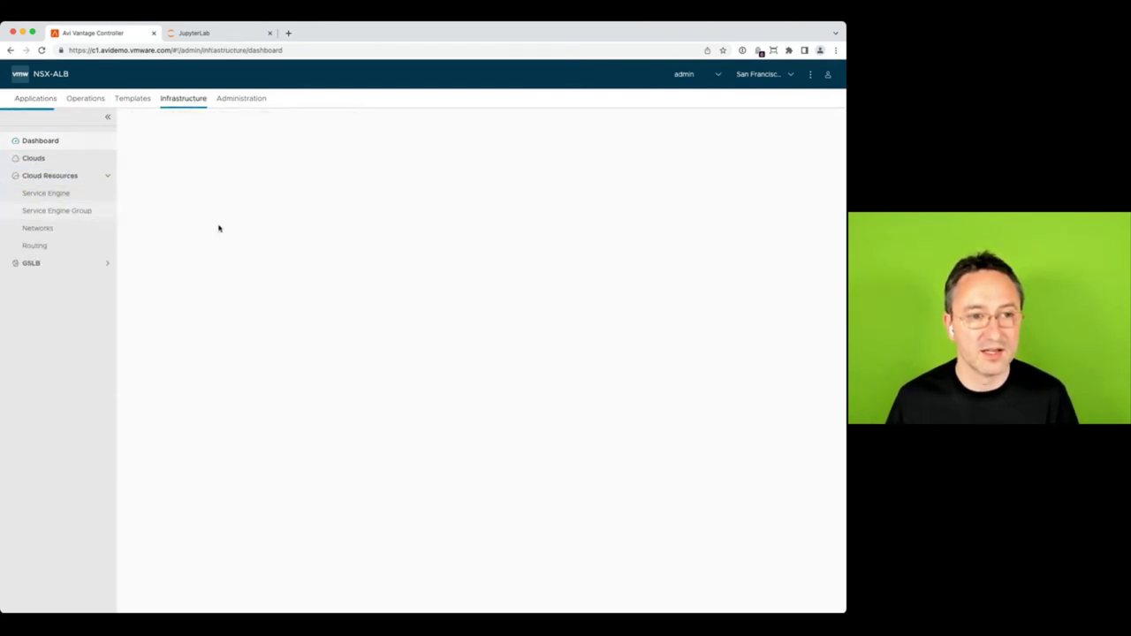
click(291, 125)
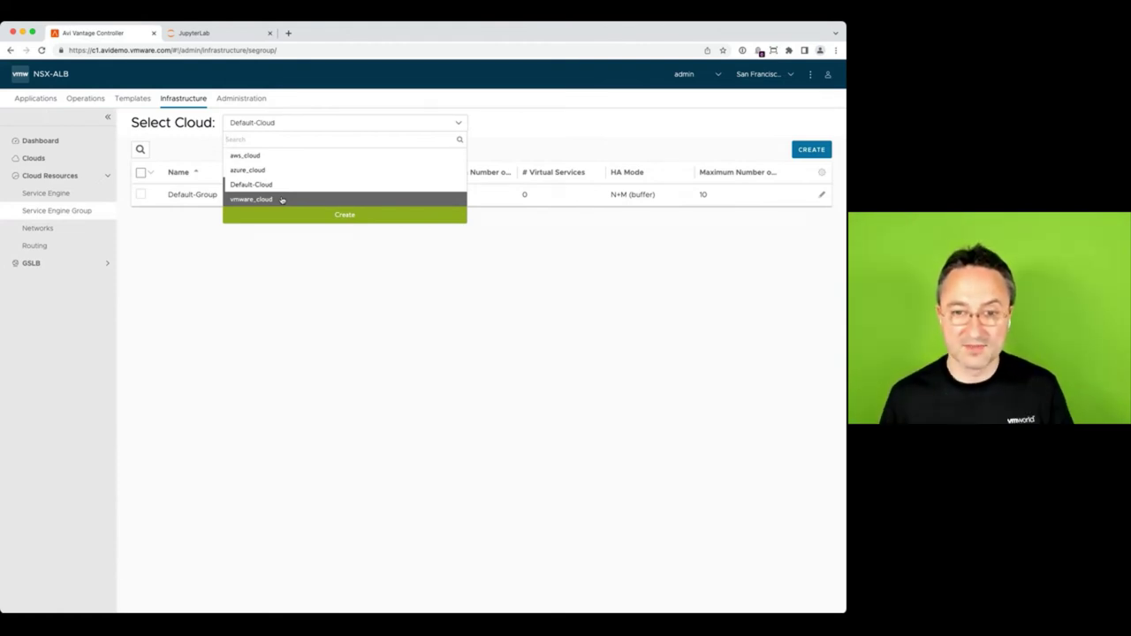
click(348, 259)
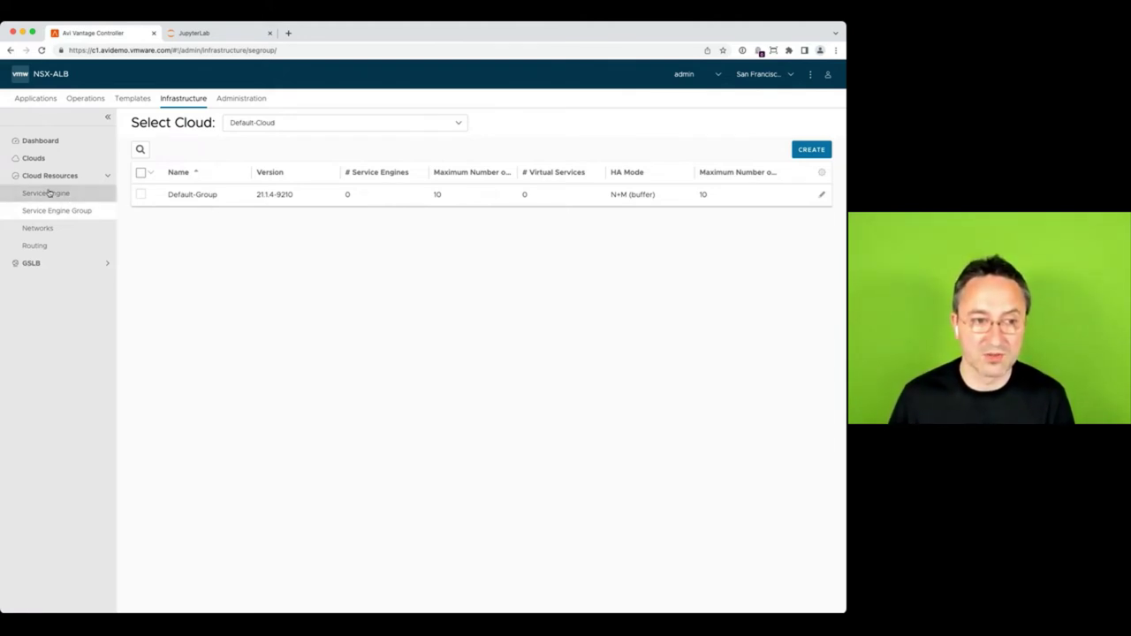
click(100, 159)
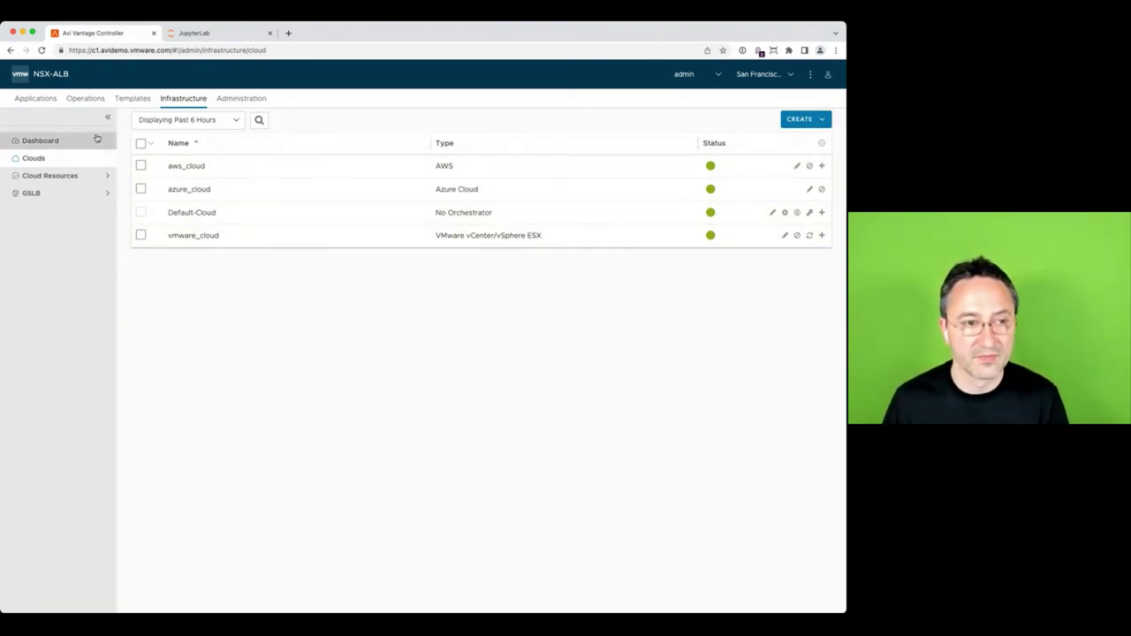
Return to the applications dashboard, look through the tenant list and switch to the psm_demo tenant.
click(26, 98)
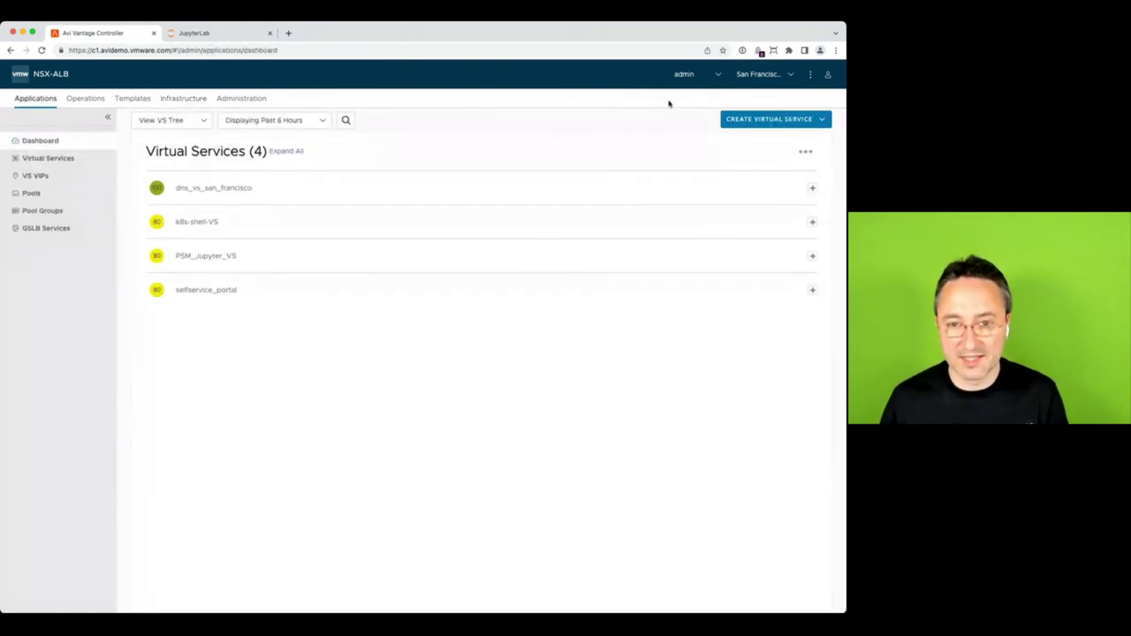
click(684, 77)
scroll(723, 159, down, 2)
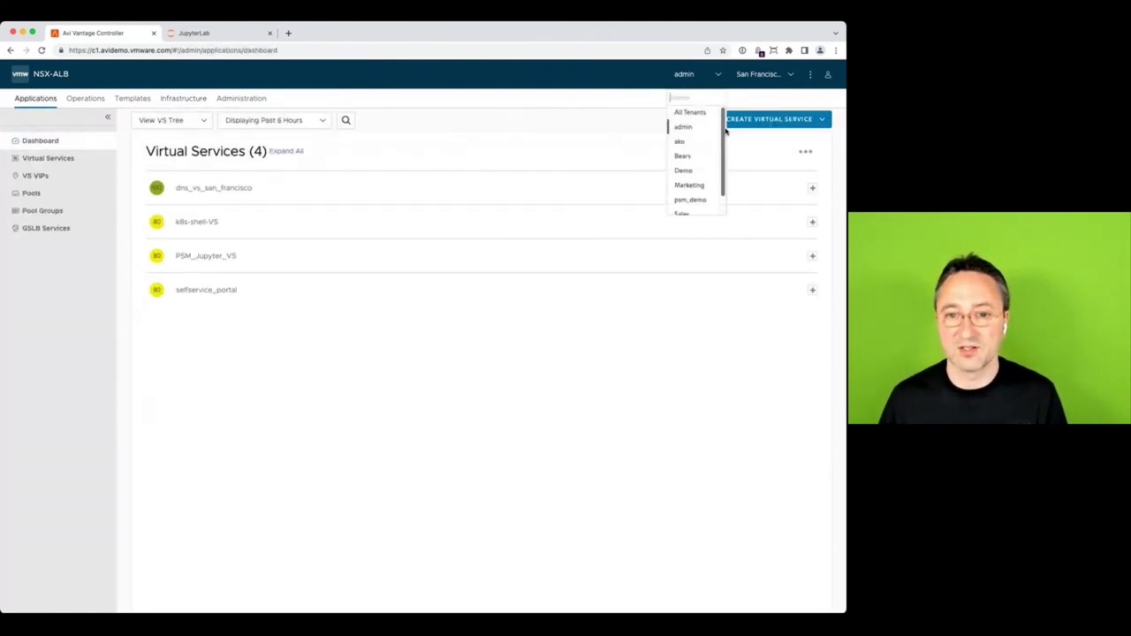
scroll(721, 141, up, 2)
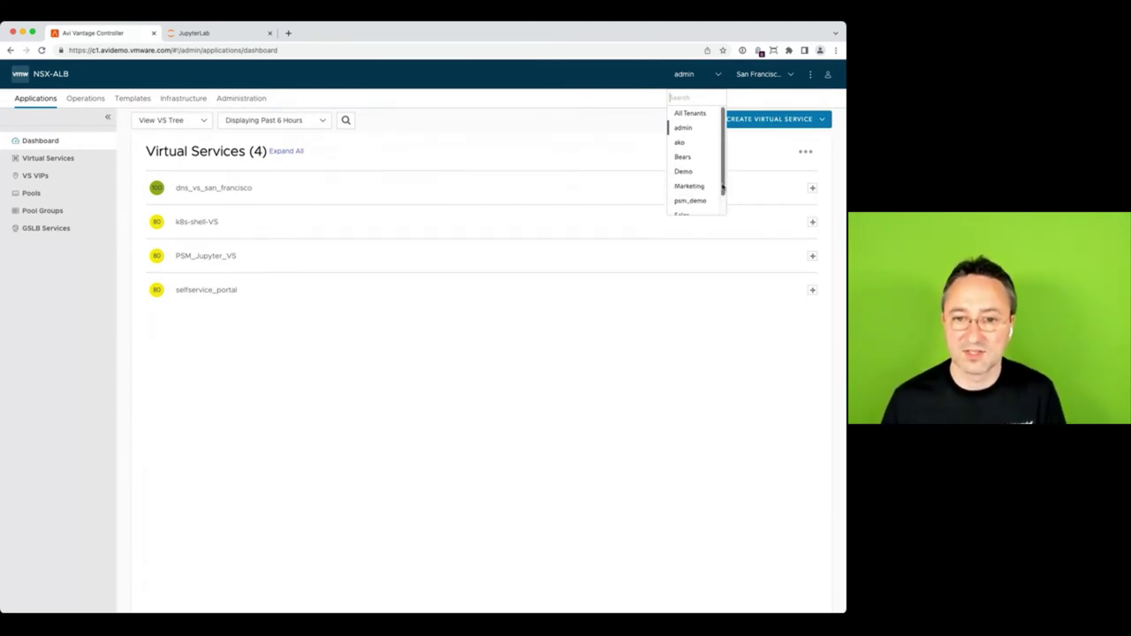
drag(723, 187, 723, 215)
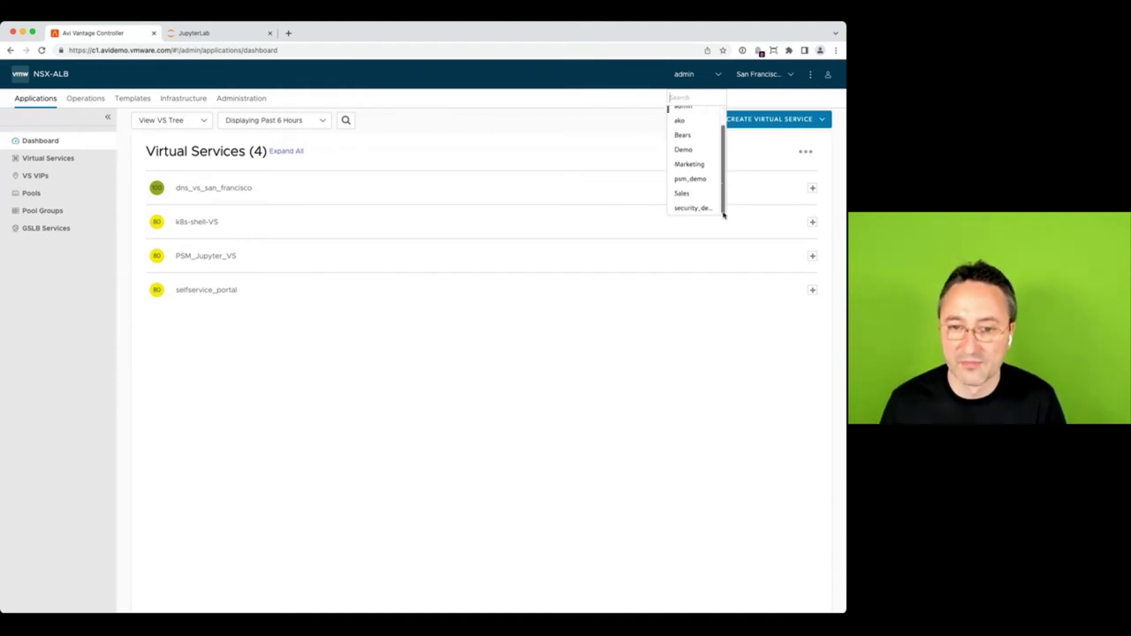
click(691, 179)
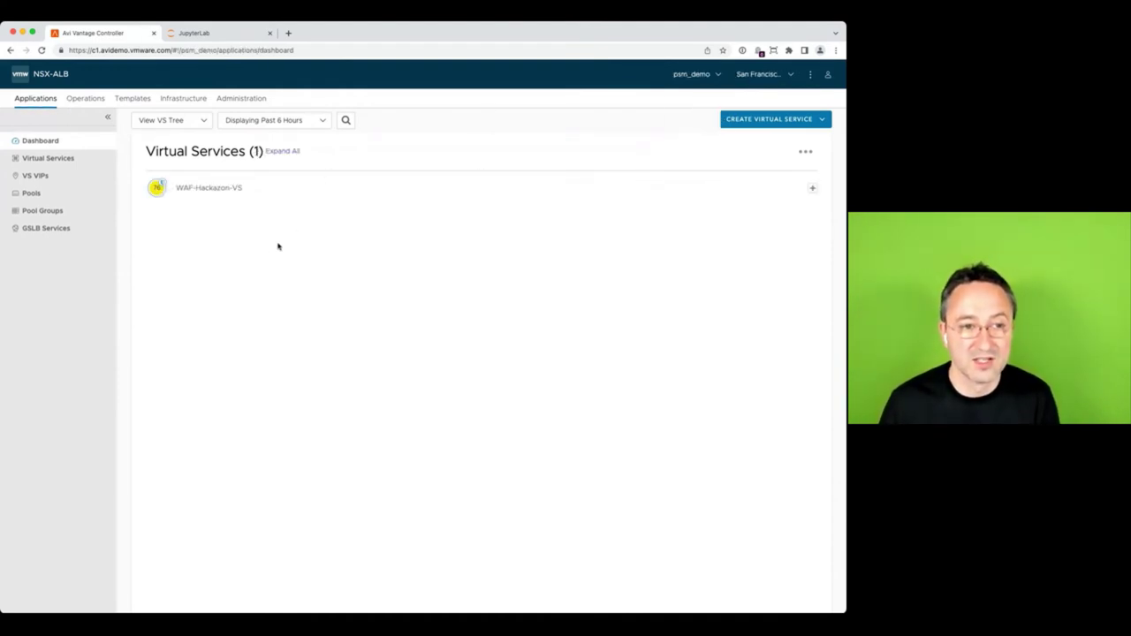
Switch to JupyterLab and examine the Demo and Learning and Positive Security diagrams in the iWAF-10Minute-Demo.ipynb notebook.
click(237, 35)
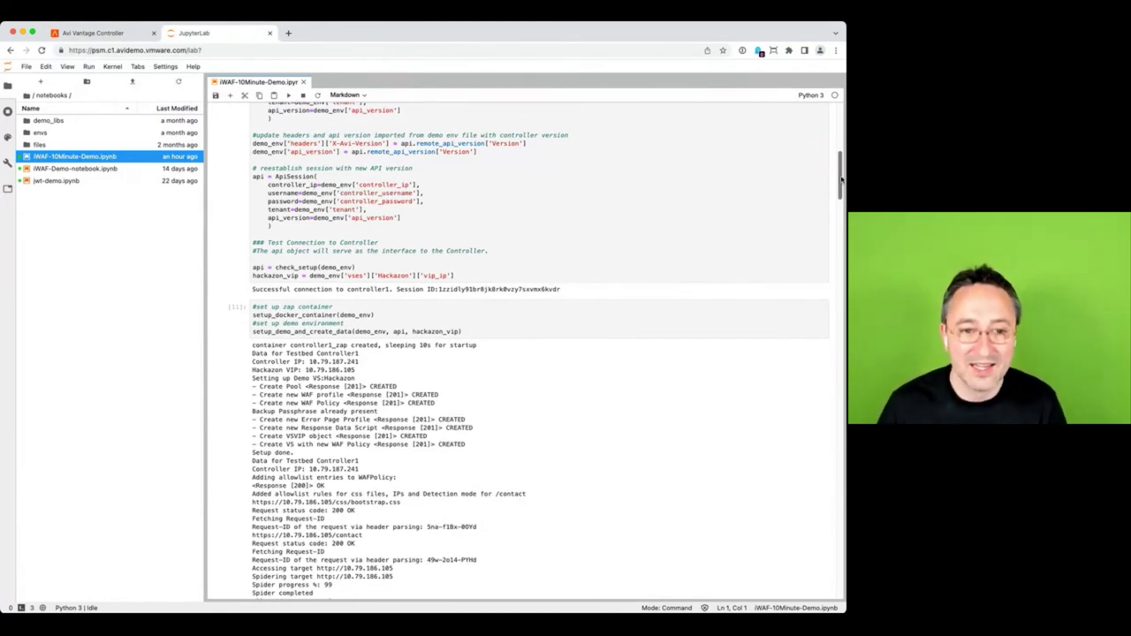
drag(835, 171, 836, 285)
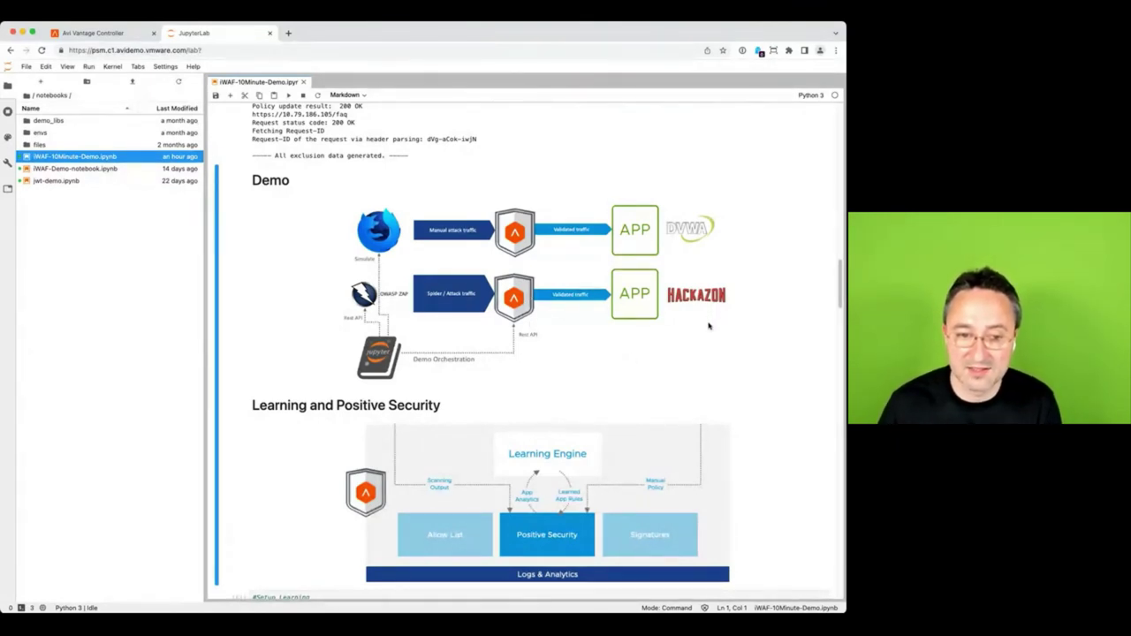
scroll(711, 327, down, 3)
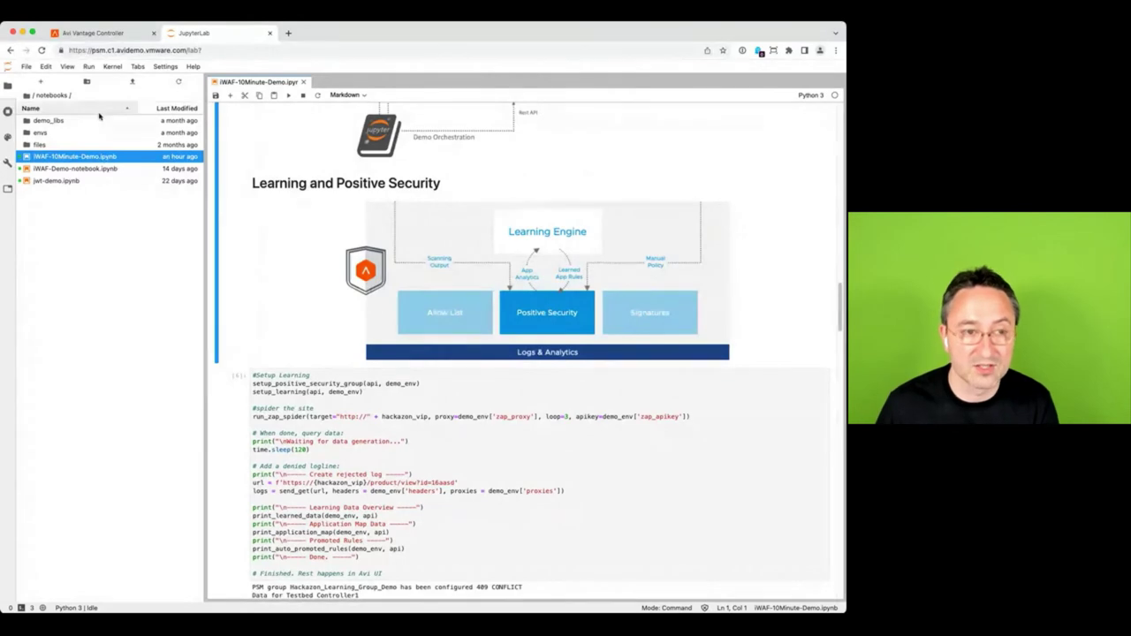
Switch to the Avi Vantage Controller and view the analytics of WAF-Hackazon-VS and, in the Demo tenant, of WAF_Demo_VS.
click(130, 39)
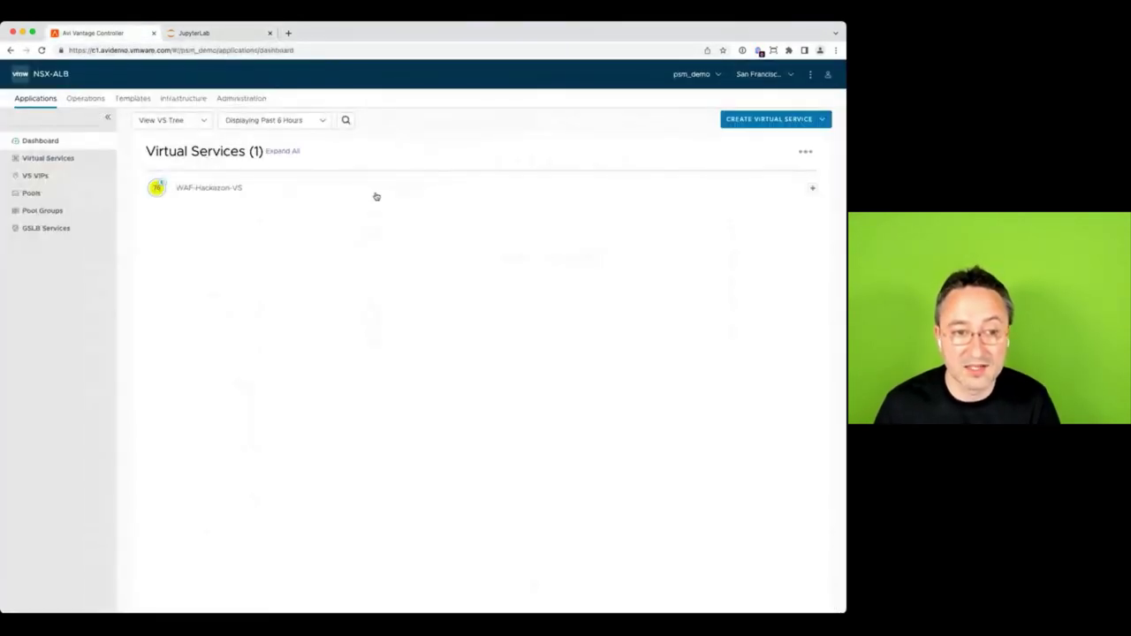
click(225, 204)
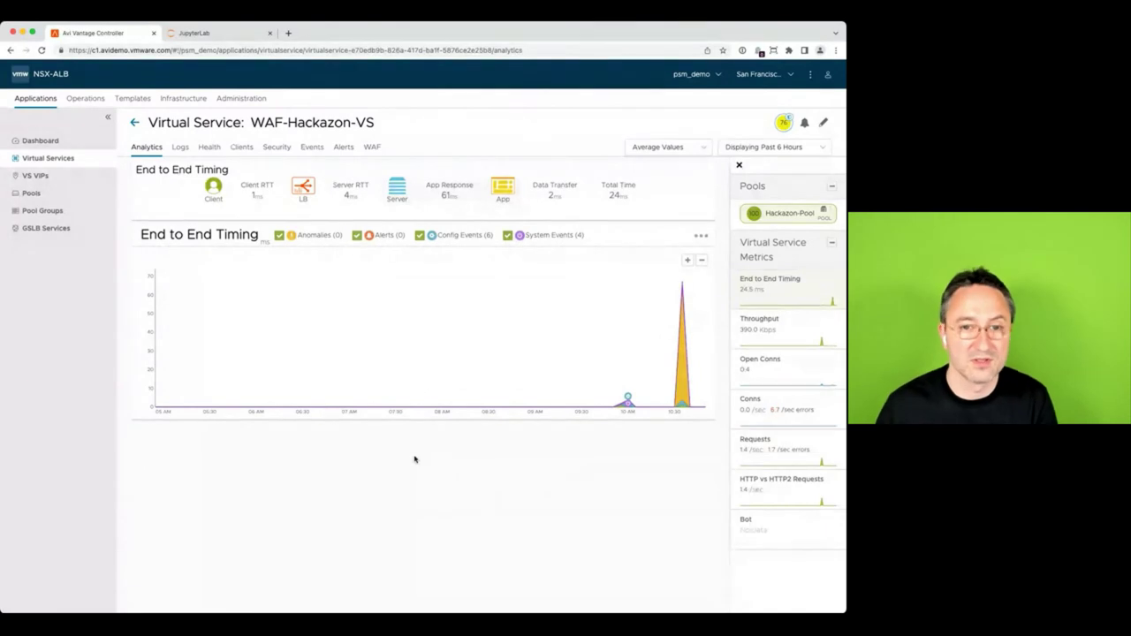
click(693, 74)
click(688, 171)
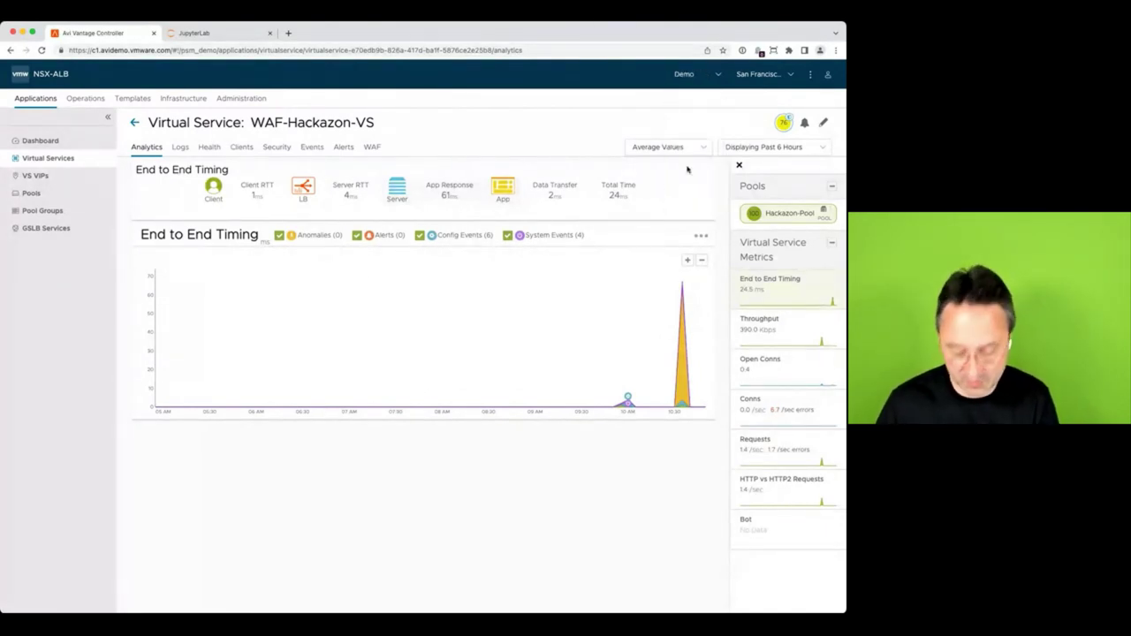
click(204, 470)
click(204, 472)
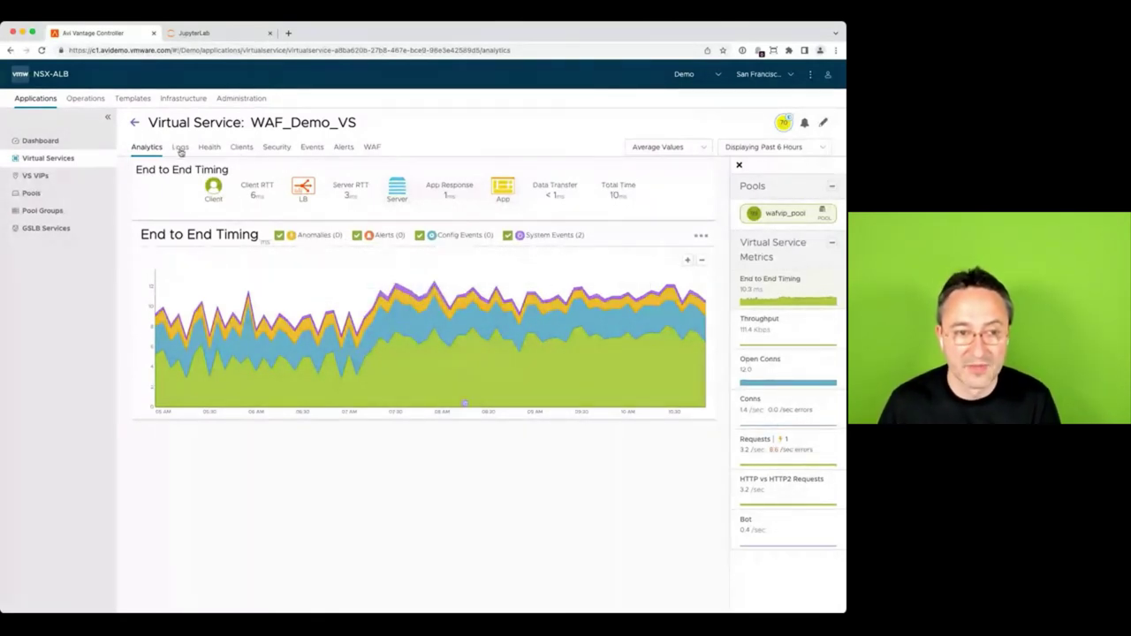
Examine every section of the WAFvs-Policy WAF policy used by WAF_Demo_VS, from settings through signatures, and close it without saving.
click(824, 123)
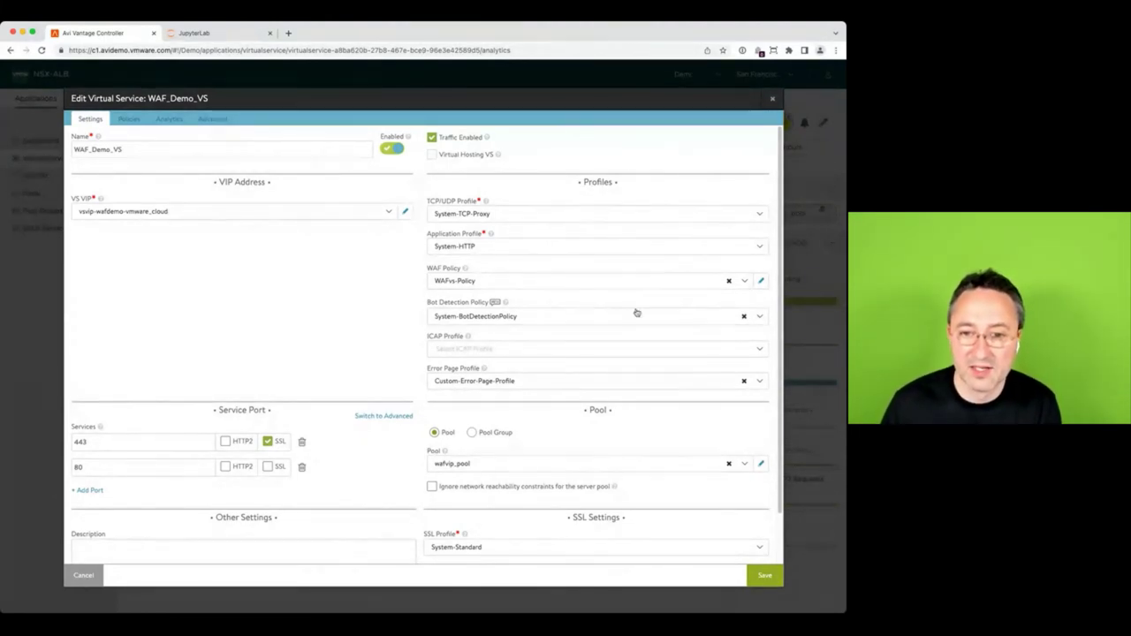
click(761, 282)
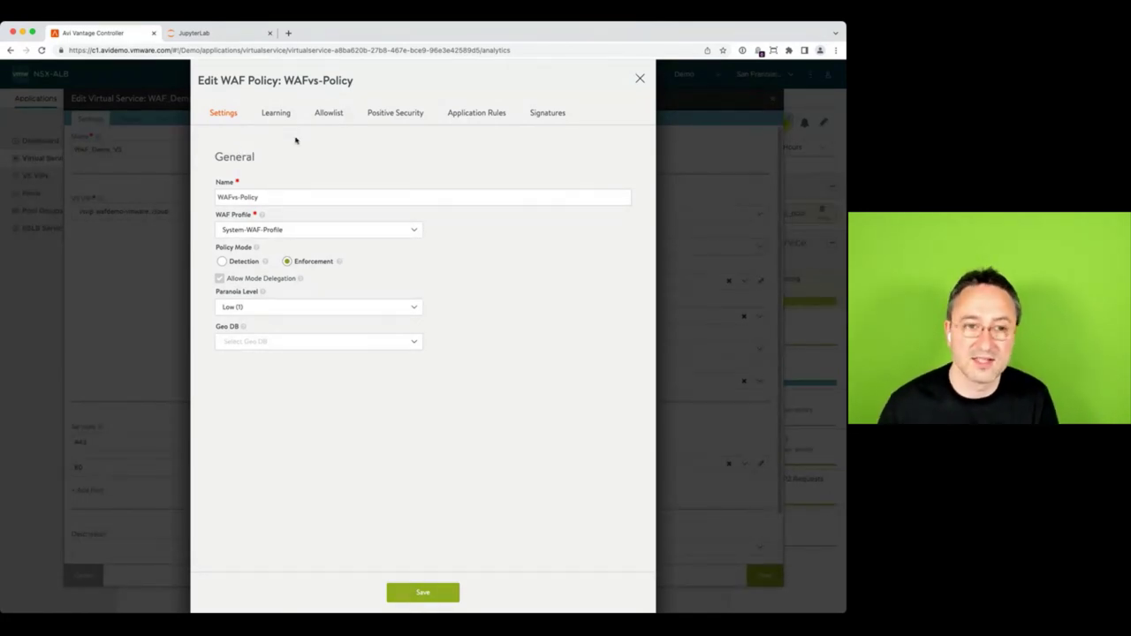
click(279, 114)
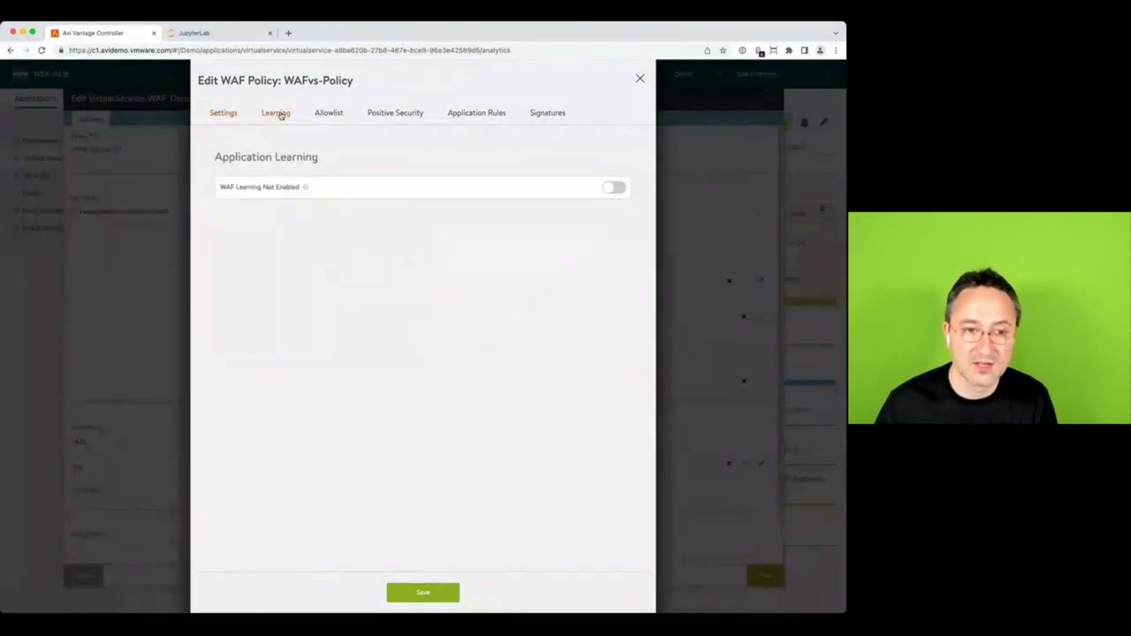
click(330, 116)
click(395, 115)
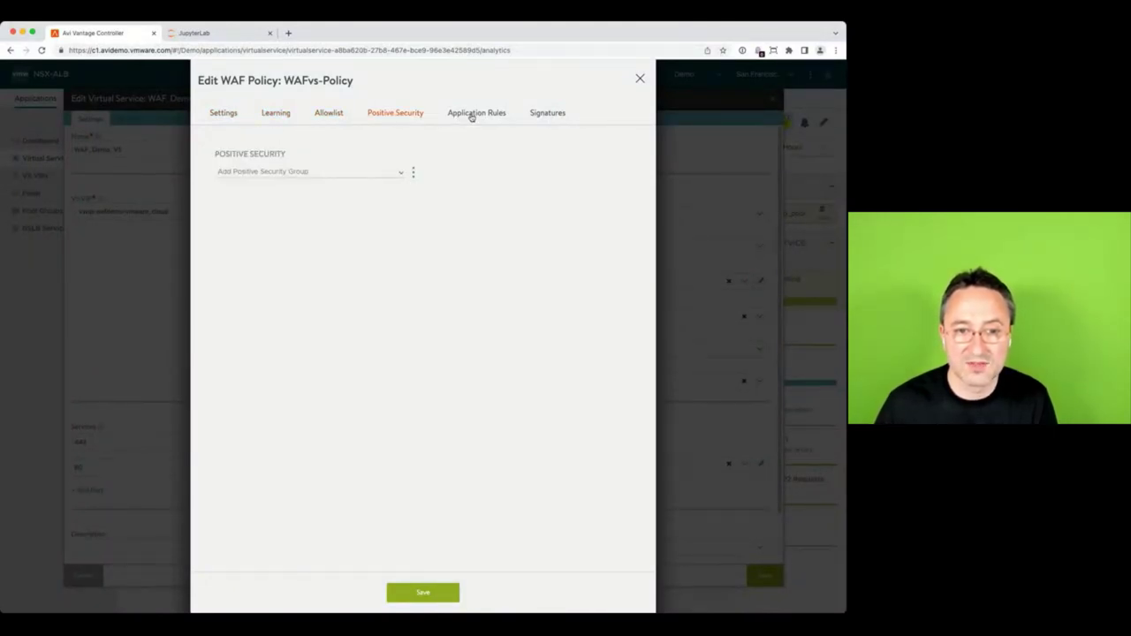
click(471, 115)
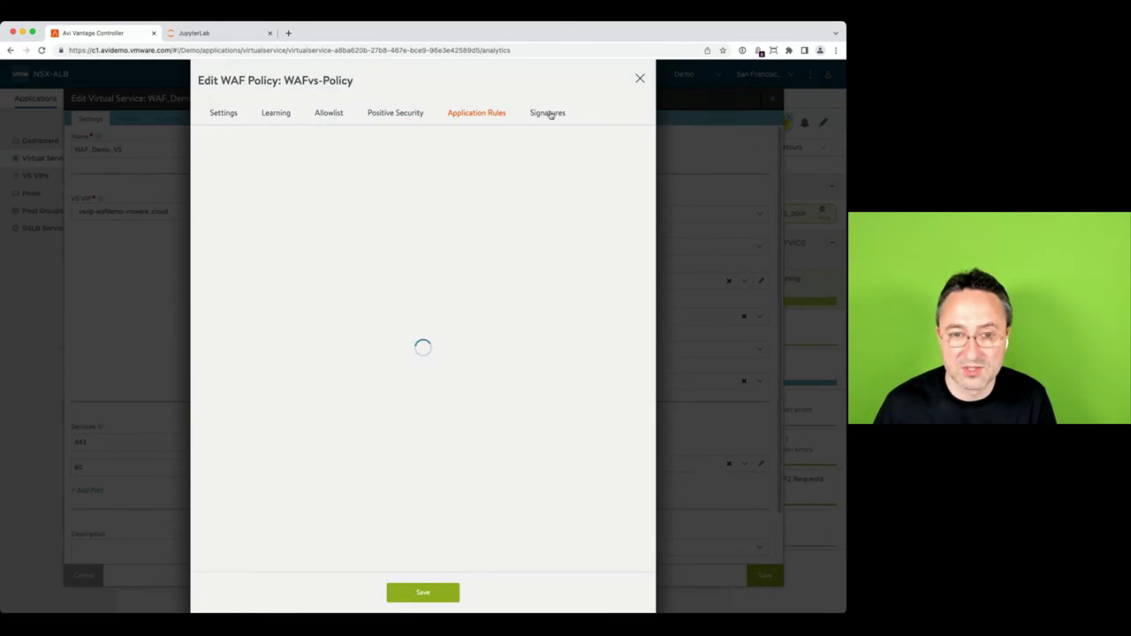
click(546, 115)
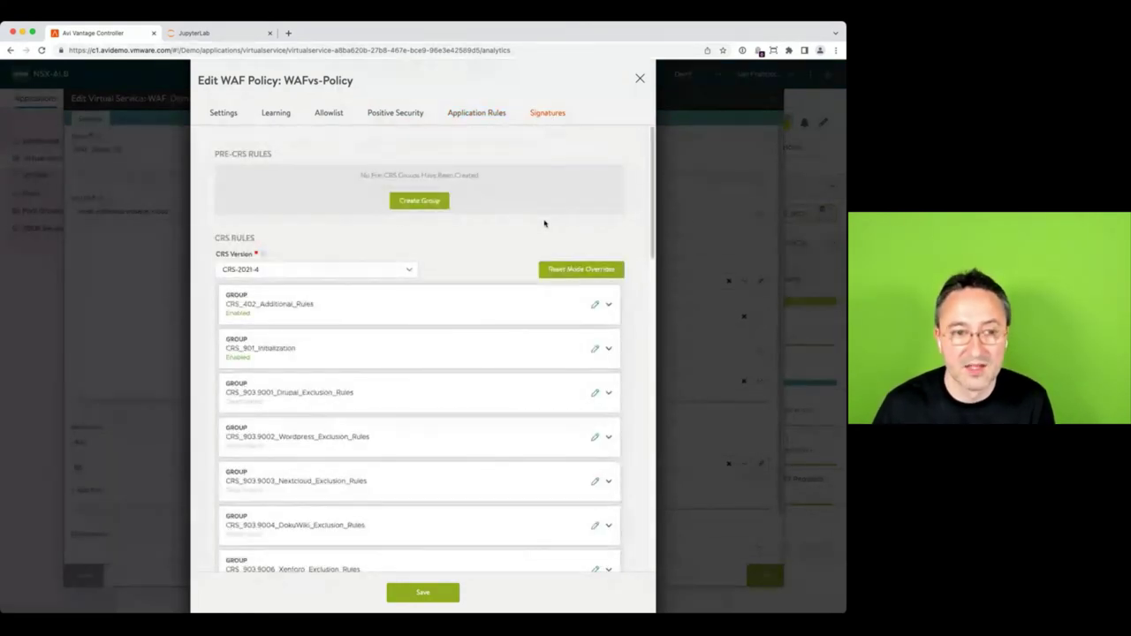
click(234, 115)
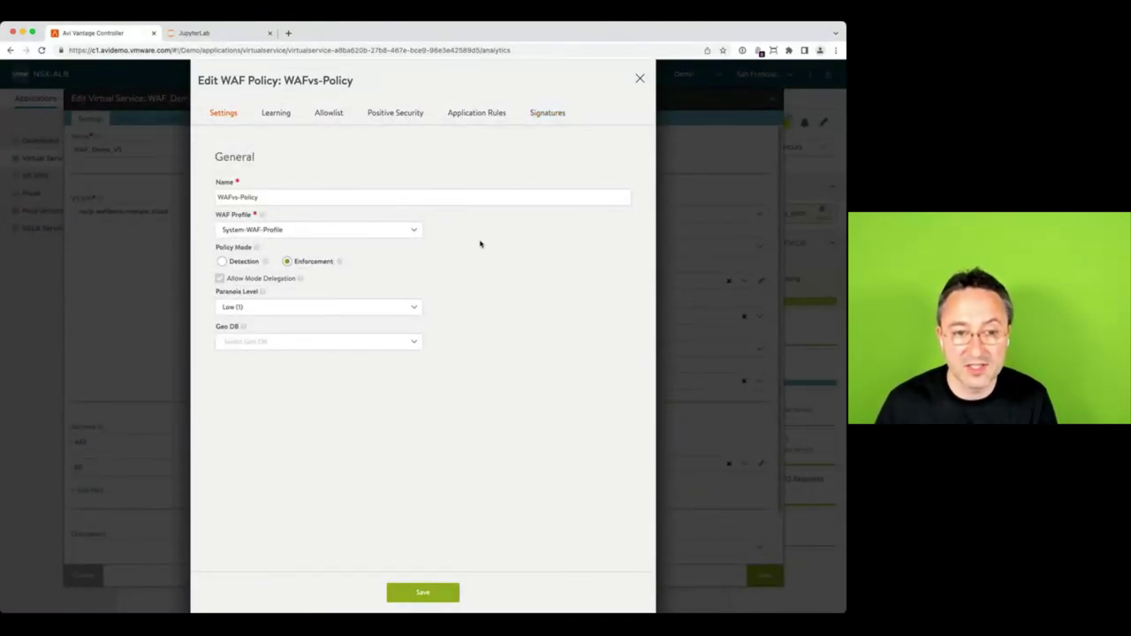
click(639, 78)
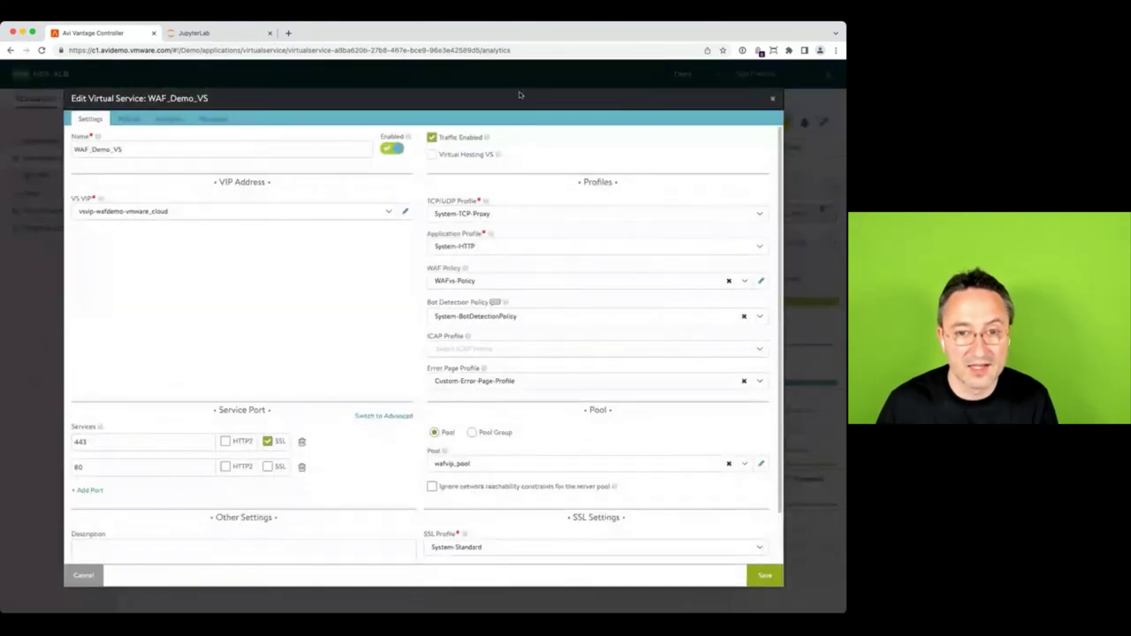
click(772, 98)
Switch to the psm_demo tenant and open the WAF-Hackazon-VS virtual service.
click(715, 74)
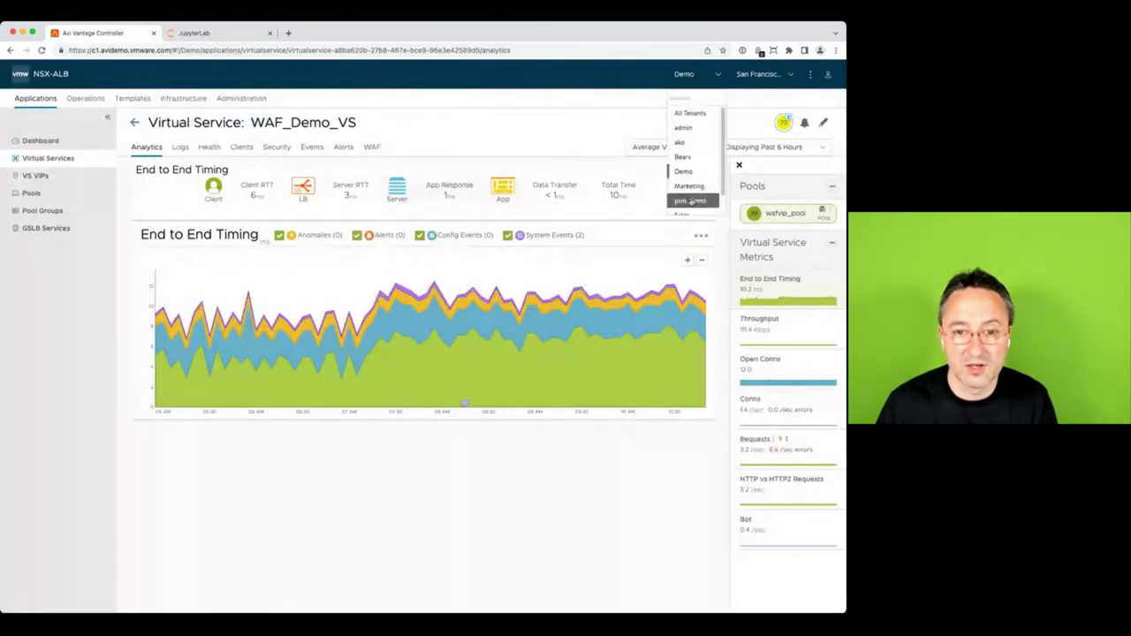
click(690, 201)
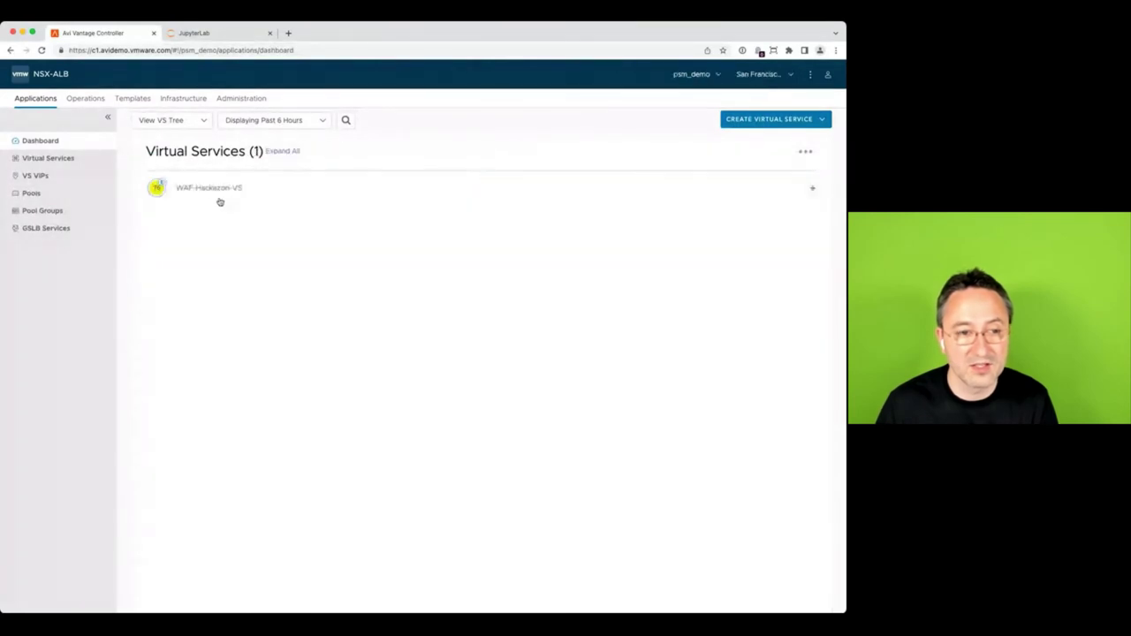
click(220, 201)
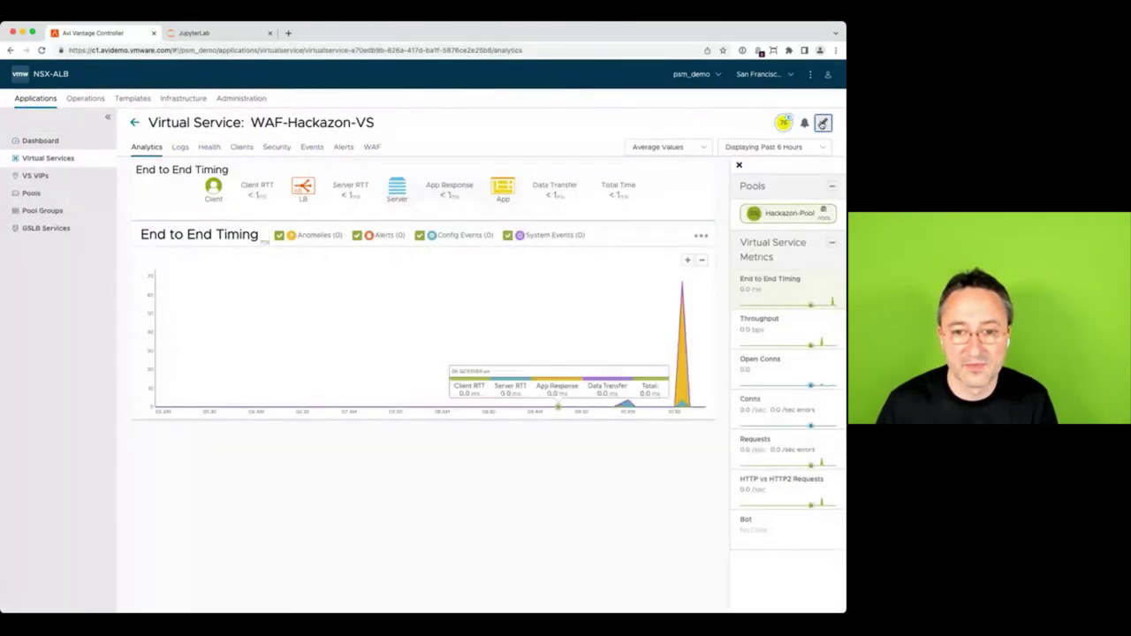
Open the virtual service's HackazonPolicy WAF policy for editing, check its positive security section and show its application learning settings.
click(822, 122)
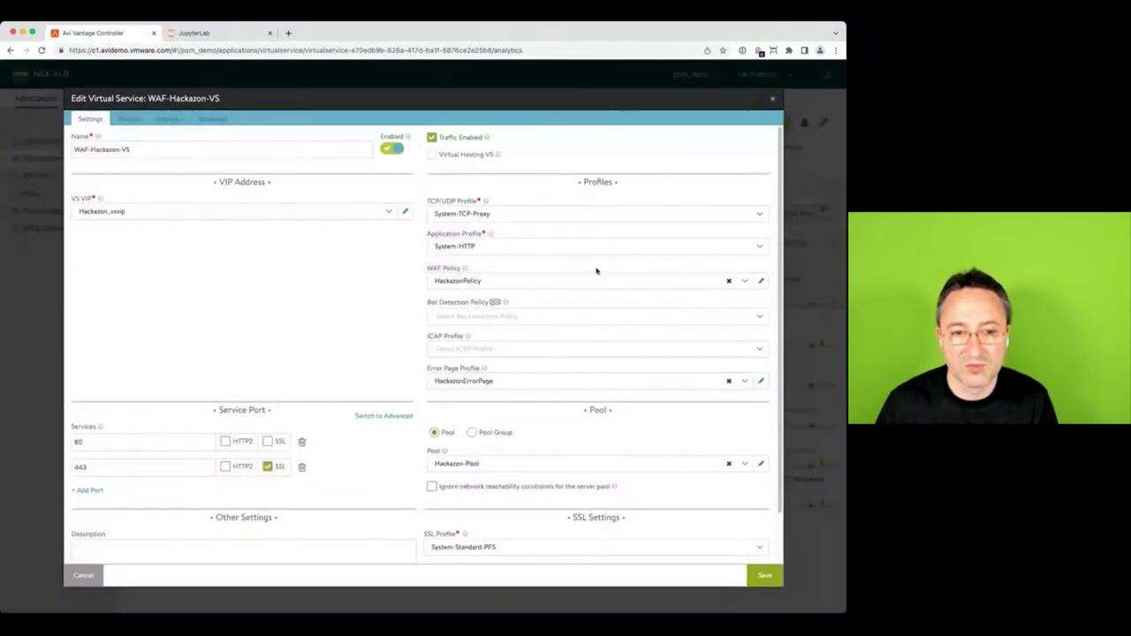
click(760, 280)
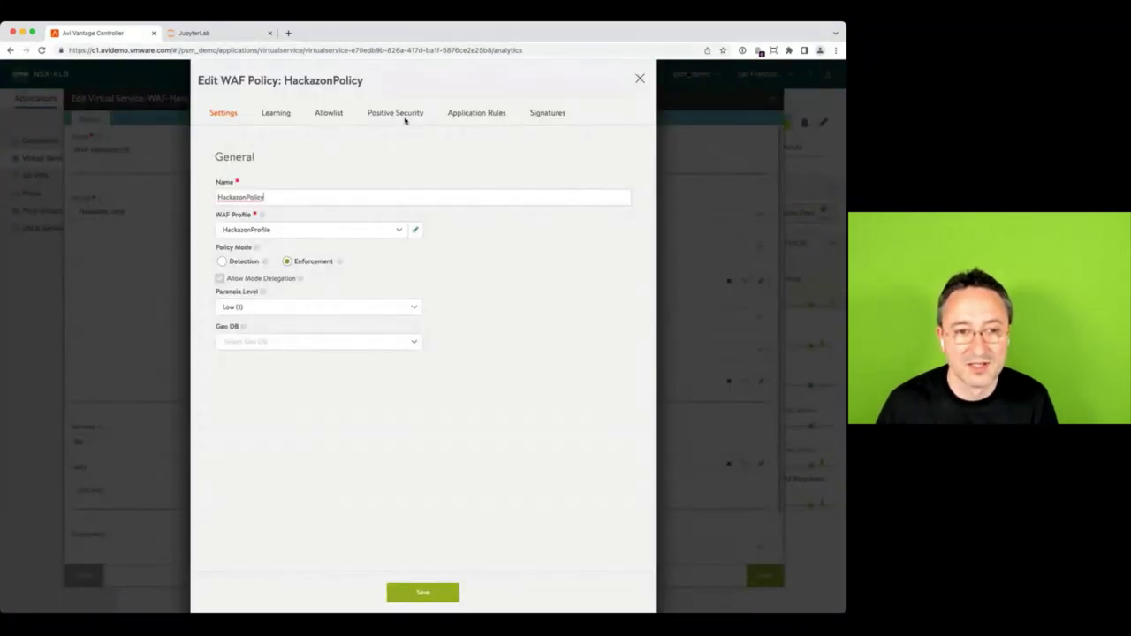
click(274, 113)
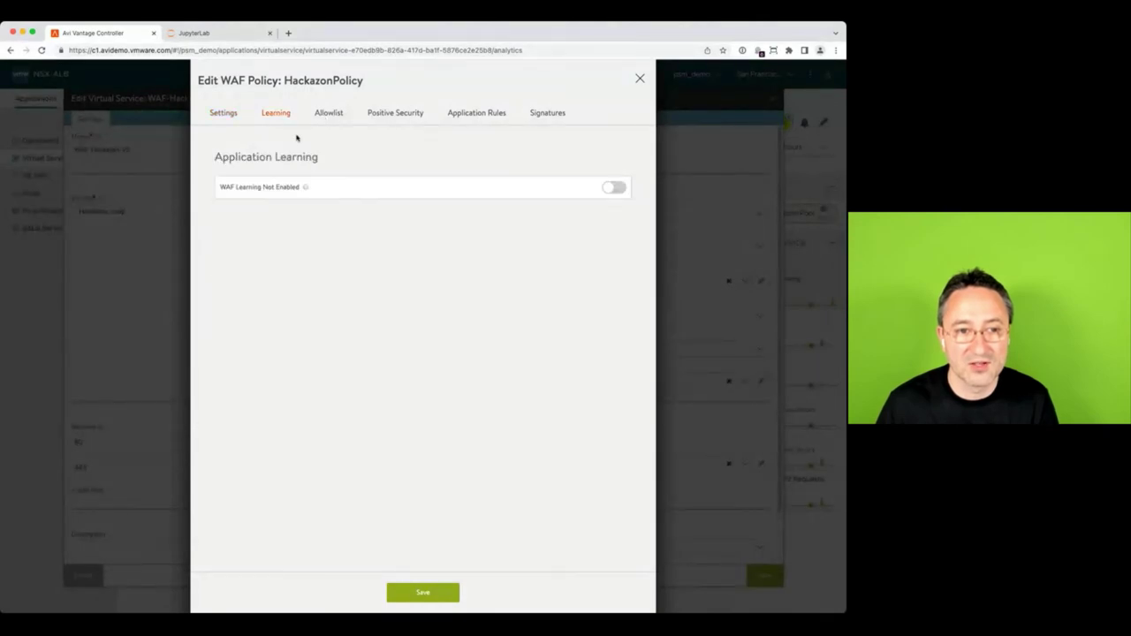
click(411, 111)
click(276, 113)
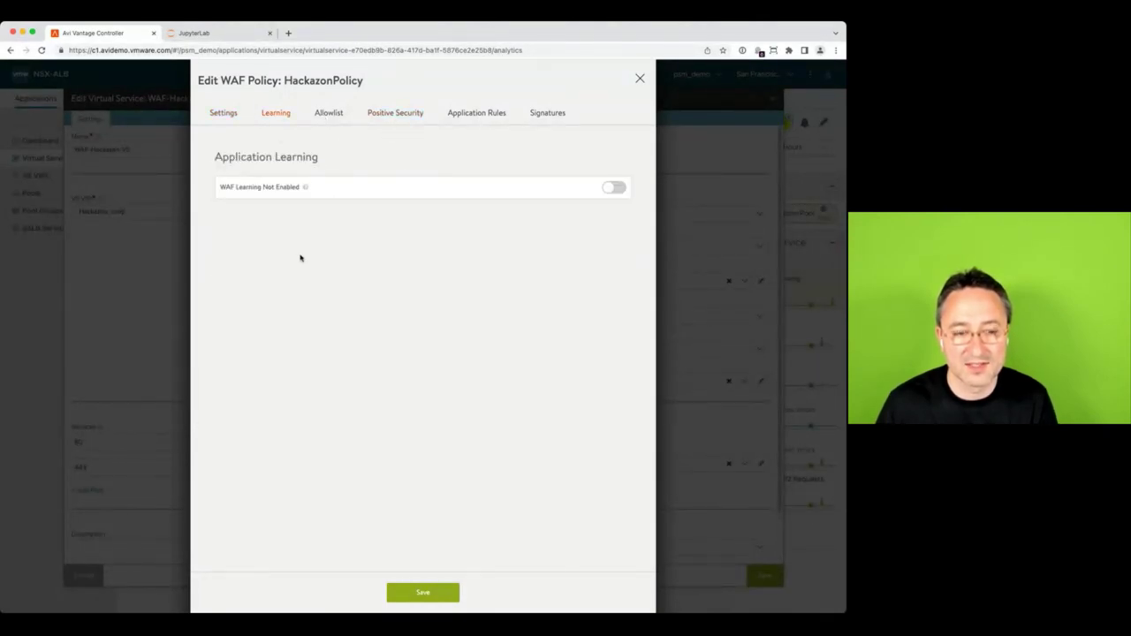
Switch to JupyterLab and run the notebook's learning section, including the code cell that sets up learning and spiders the site.
click(194, 33)
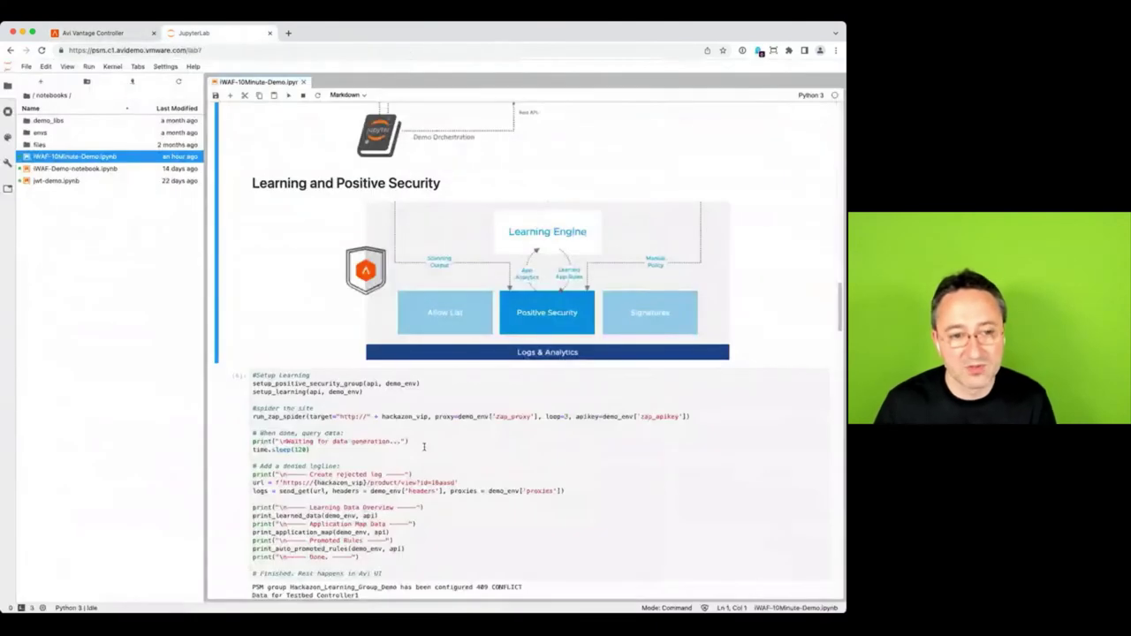
key(shift+Return)
key(shift+Return)
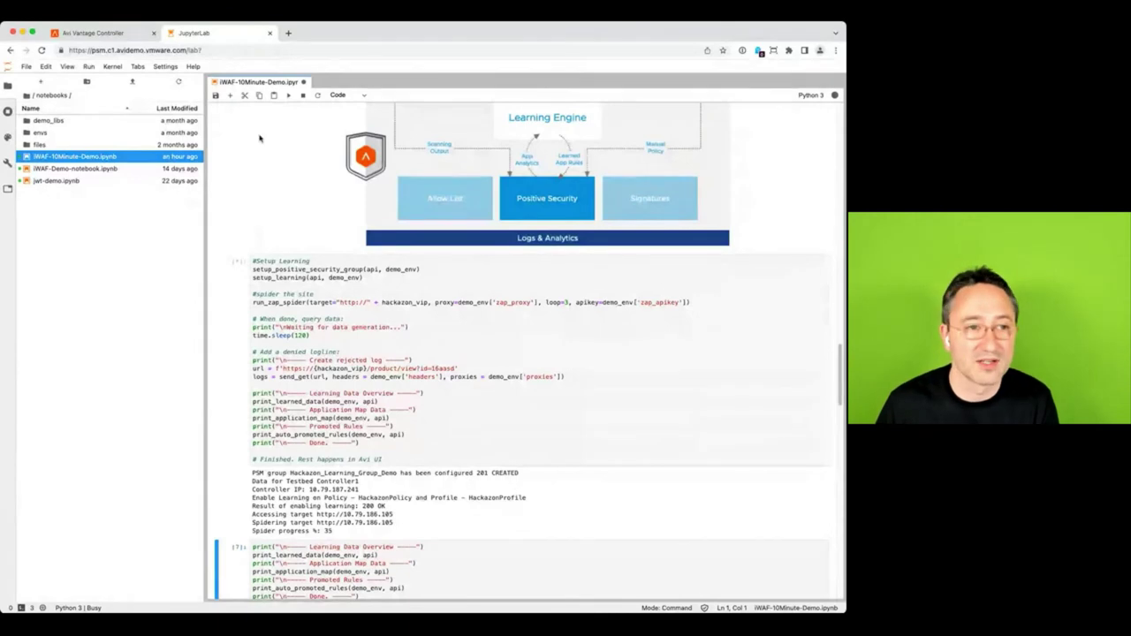
Switch back to the Avi Vantage Controller, reopen HackazonPolicy to reload it and show its application learning settings.
click(129, 33)
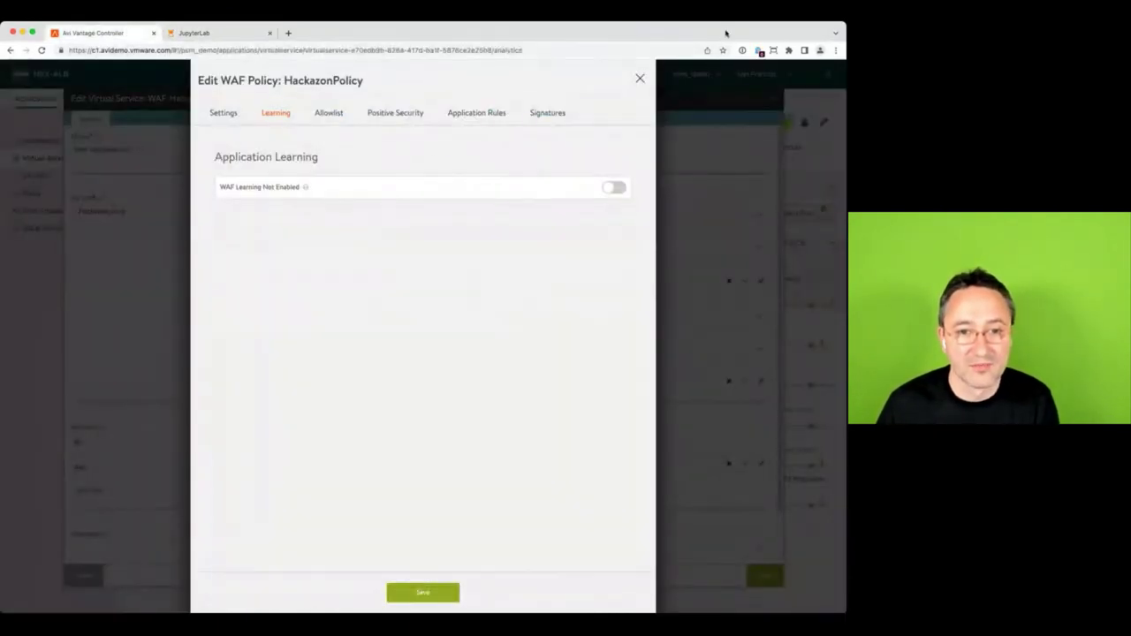
click(640, 78)
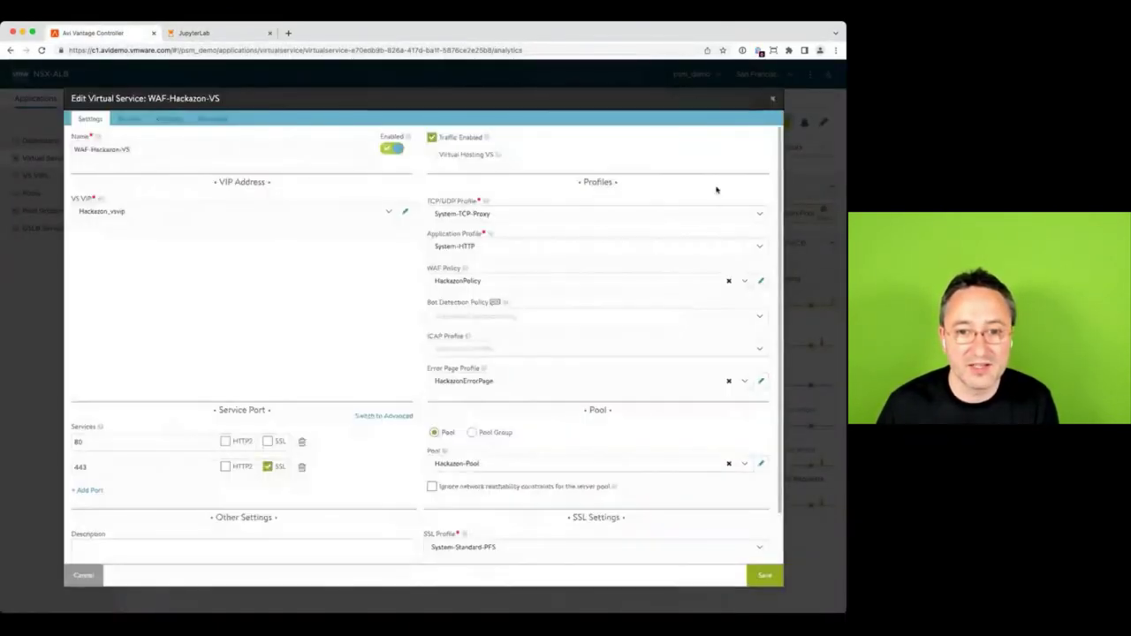
click(758, 282)
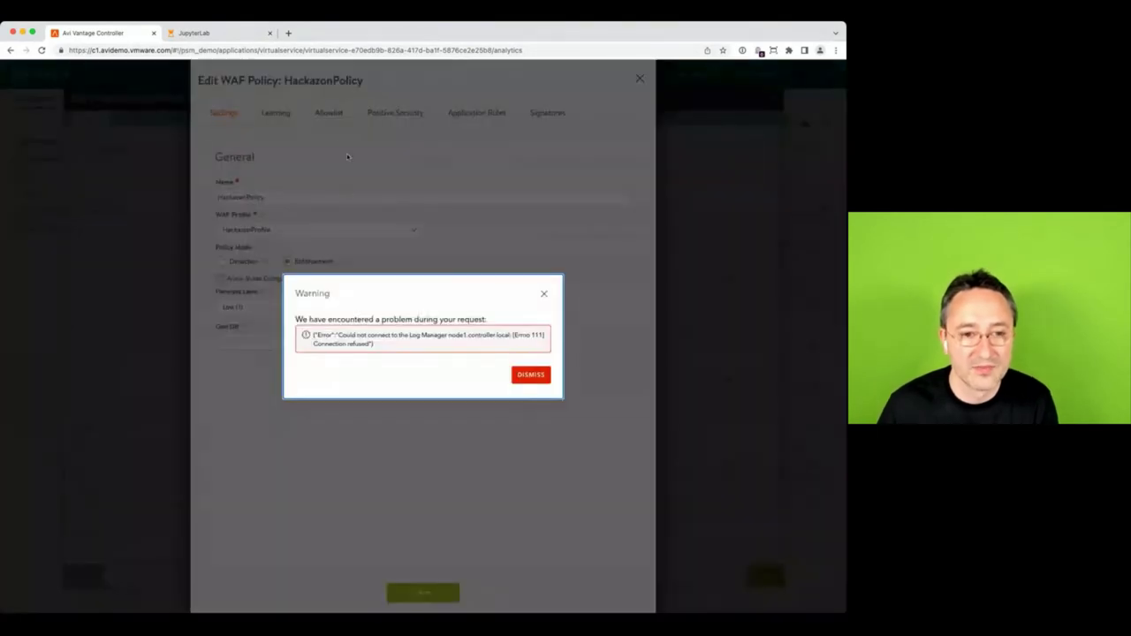
click(528, 376)
click(276, 113)
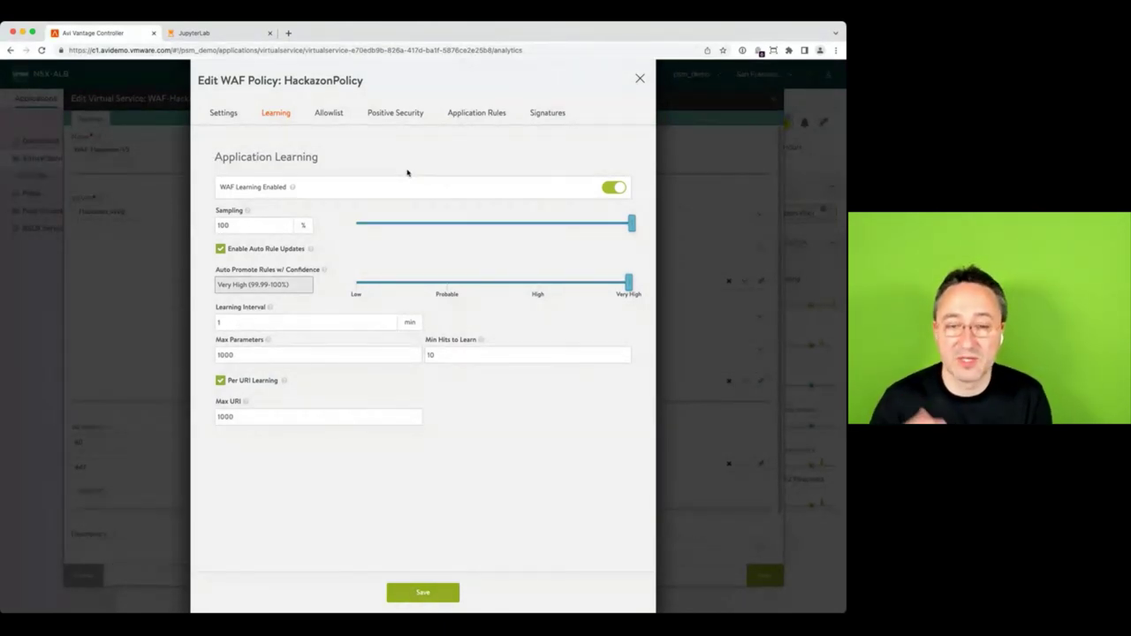
View the Hackazon_Learning_Group_Demo positive security group of HackazonPolicy and close it without saving.
click(396, 114)
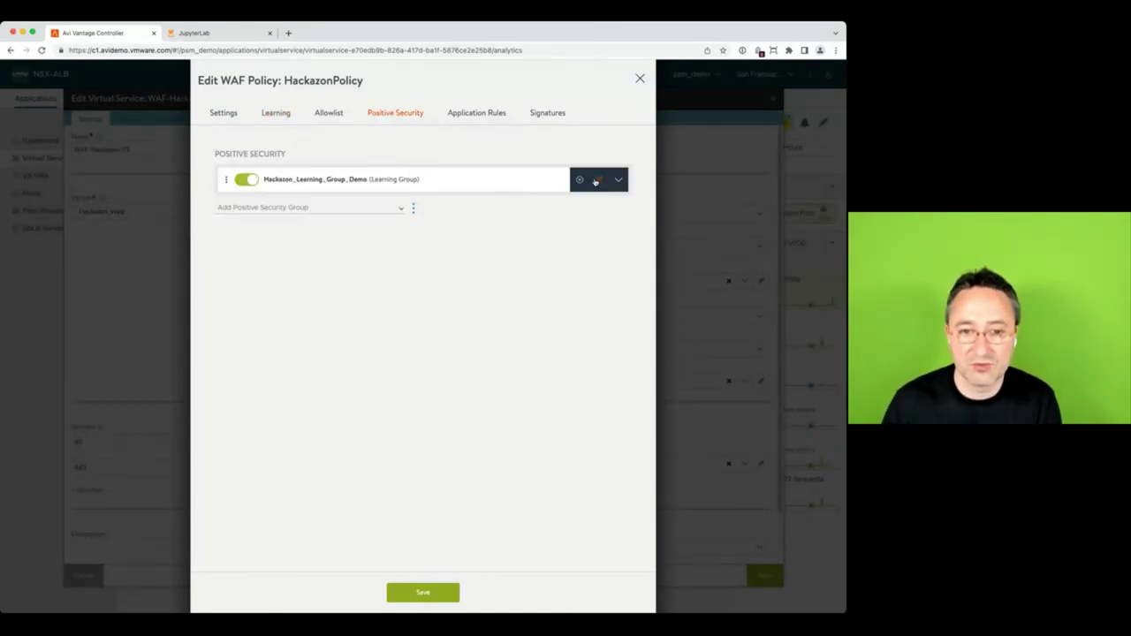
click(596, 181)
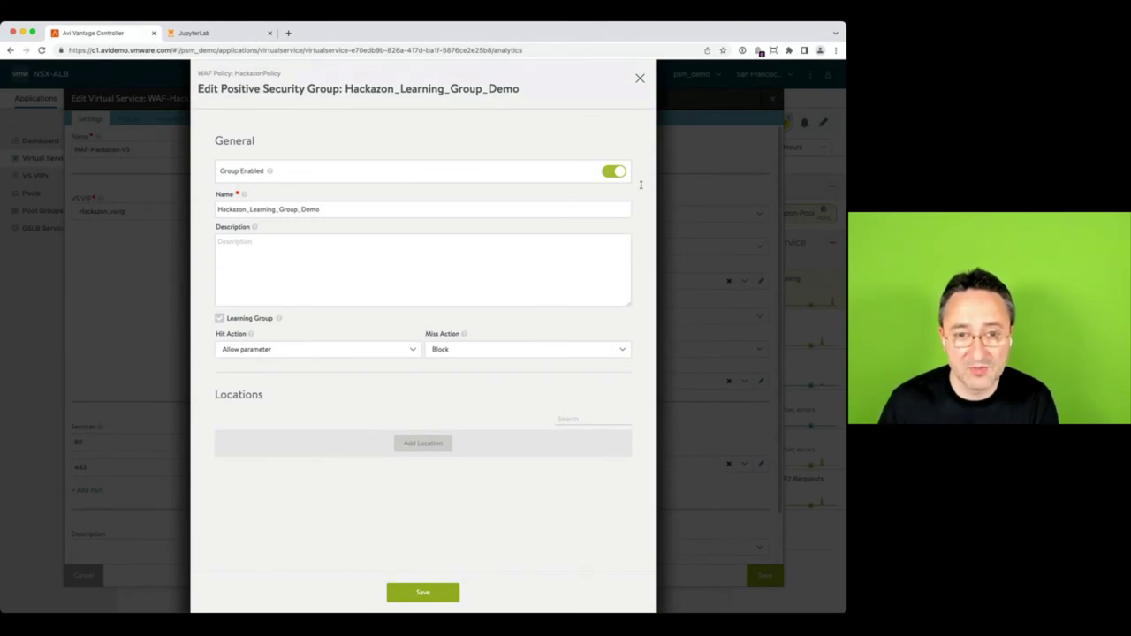
click(641, 79)
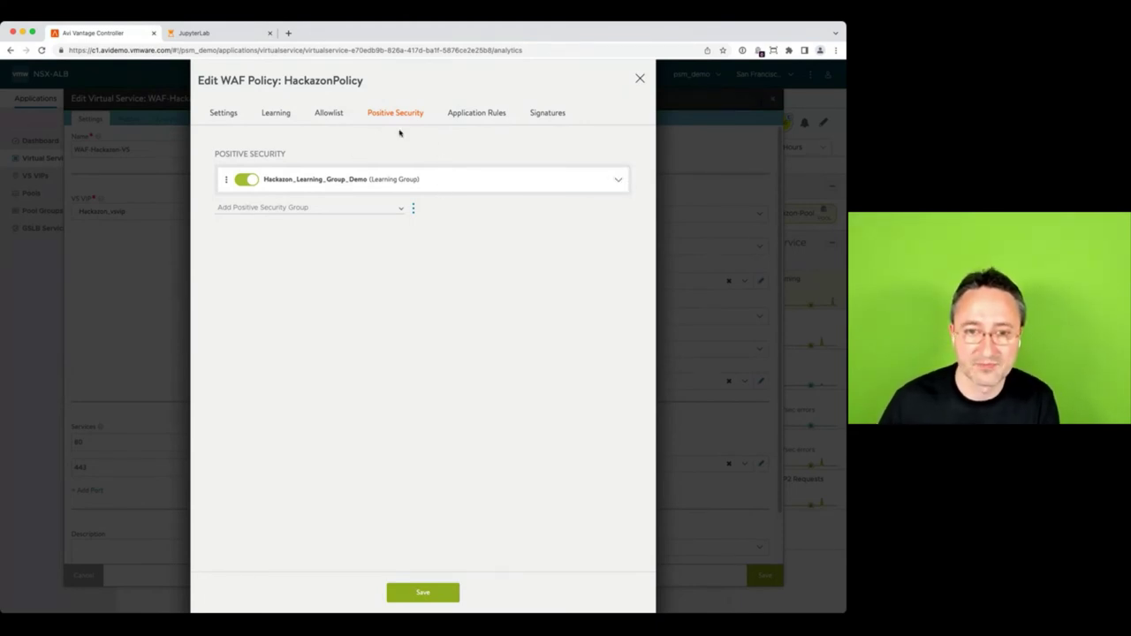
Examine the HackazonProfile WAF profile from its general settings through default actions to content type mapping, and close it without saving.
click(218, 117)
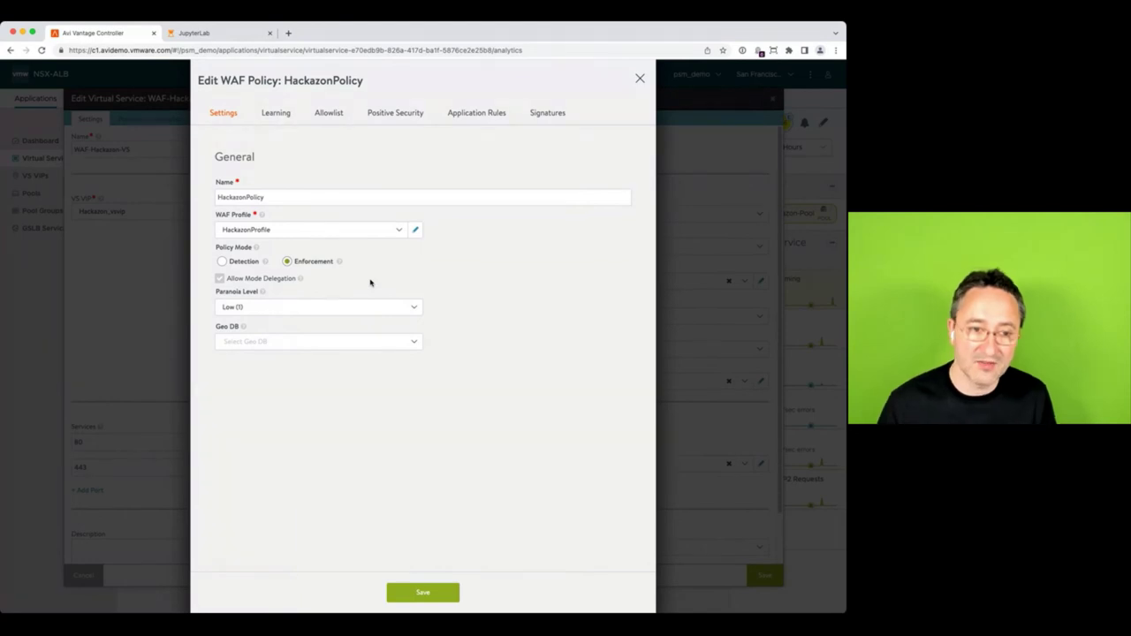
click(413, 231)
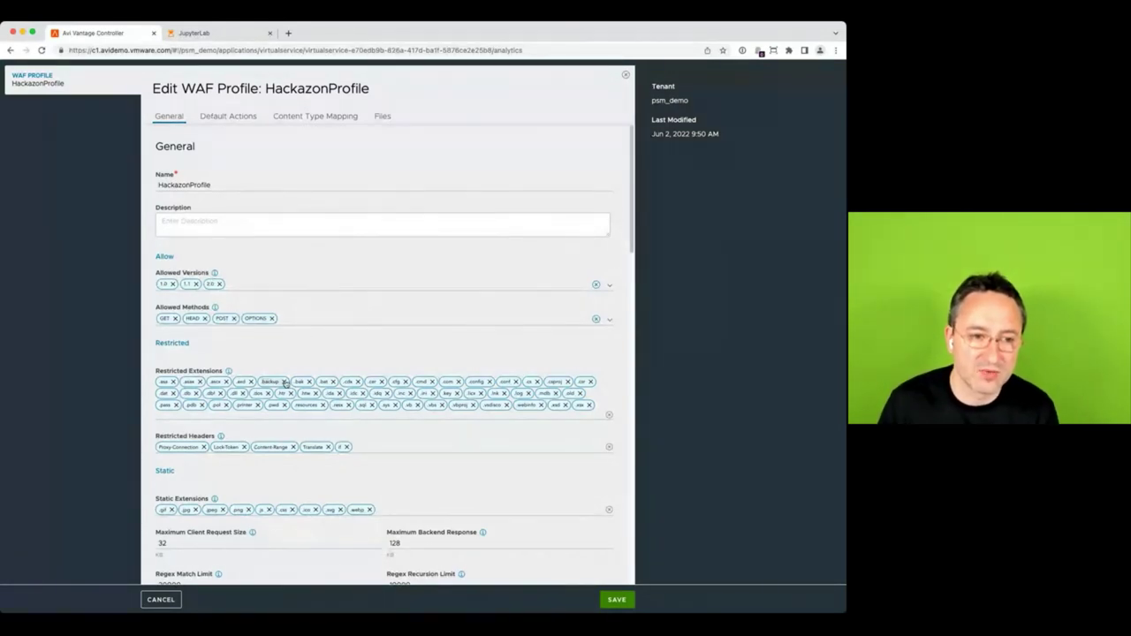
scroll(284, 378, down, 1)
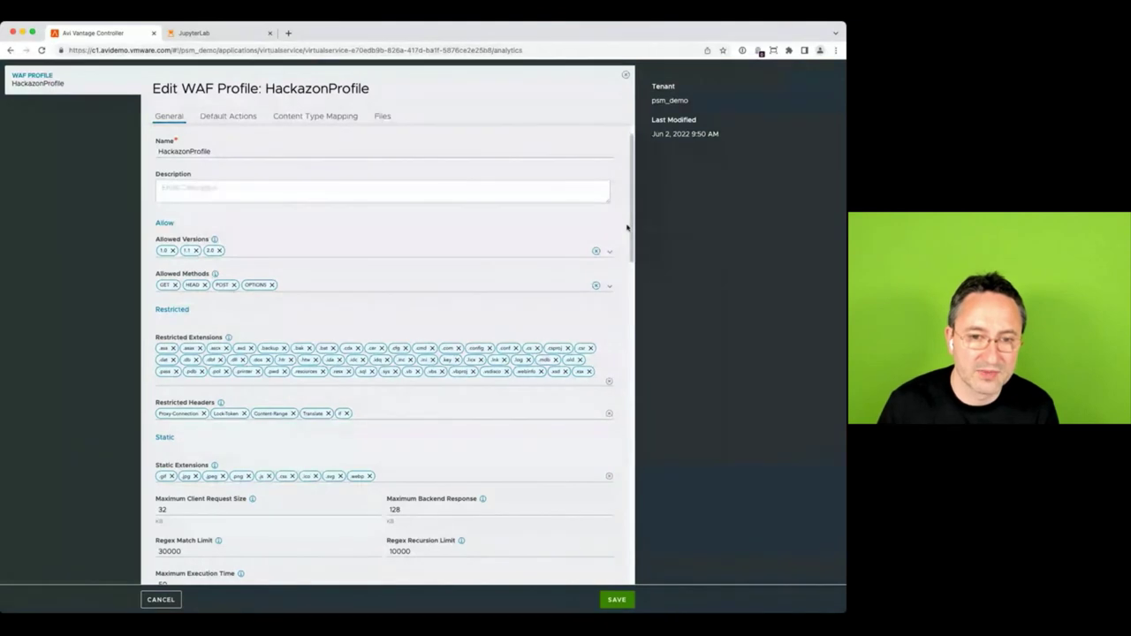
drag(636, 230, 635, 305)
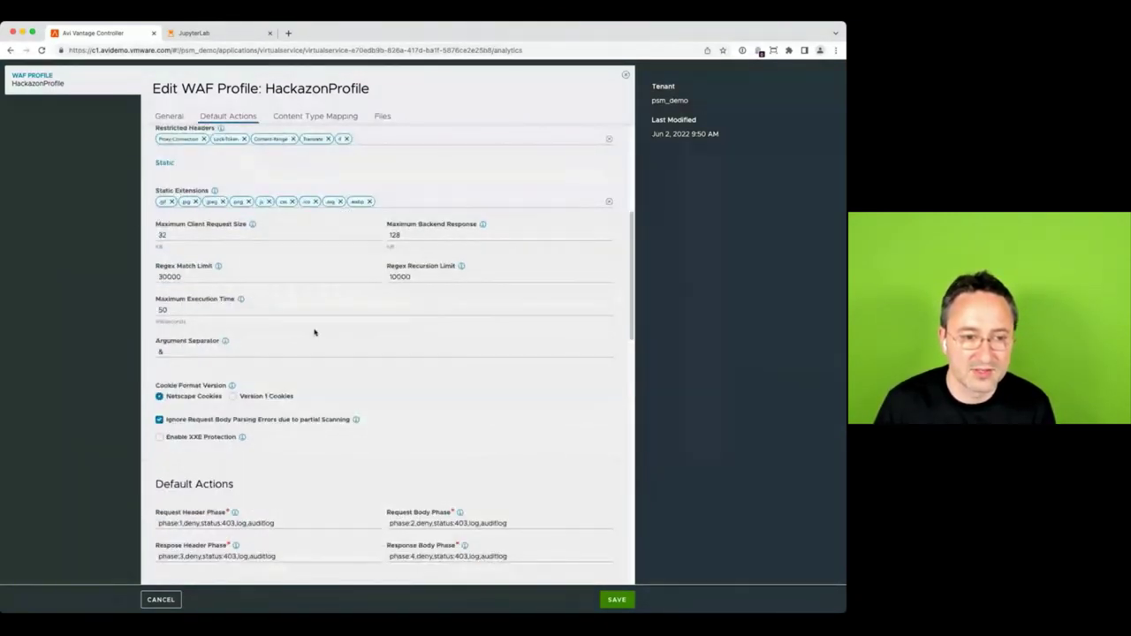
scroll(315, 331, down, 1)
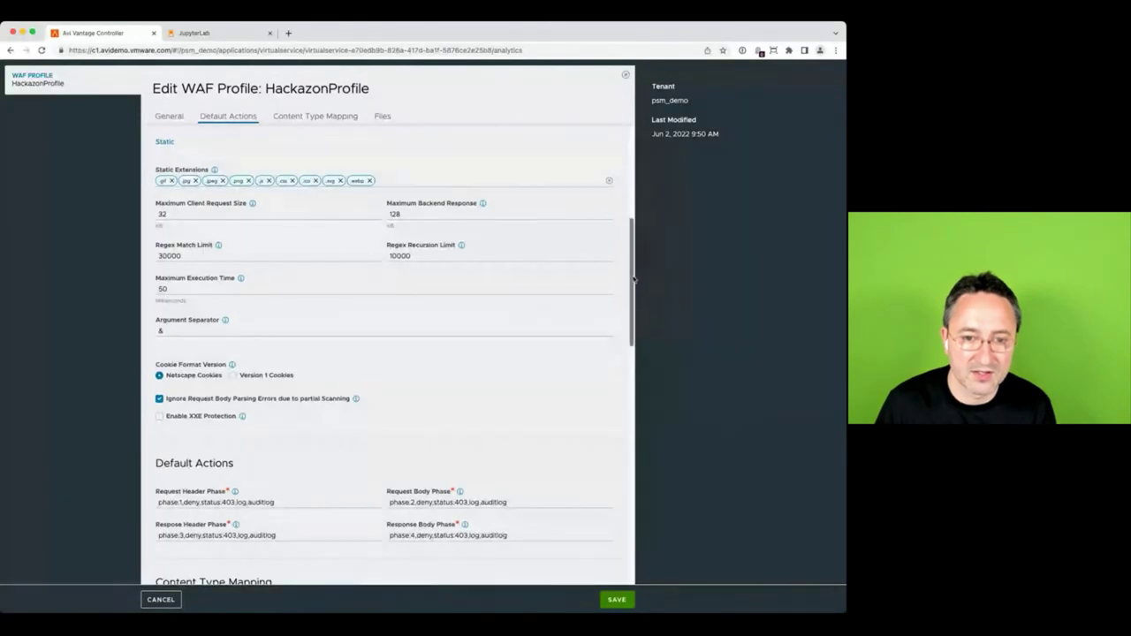
drag(632, 280, 631, 373)
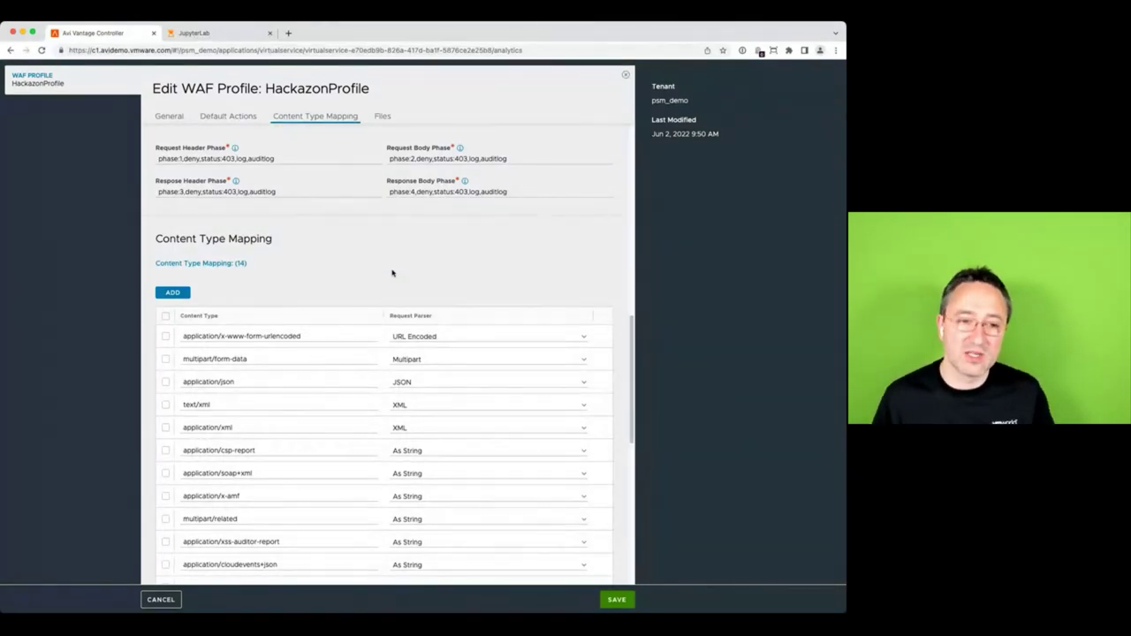
scroll(501, 246, down, 1)
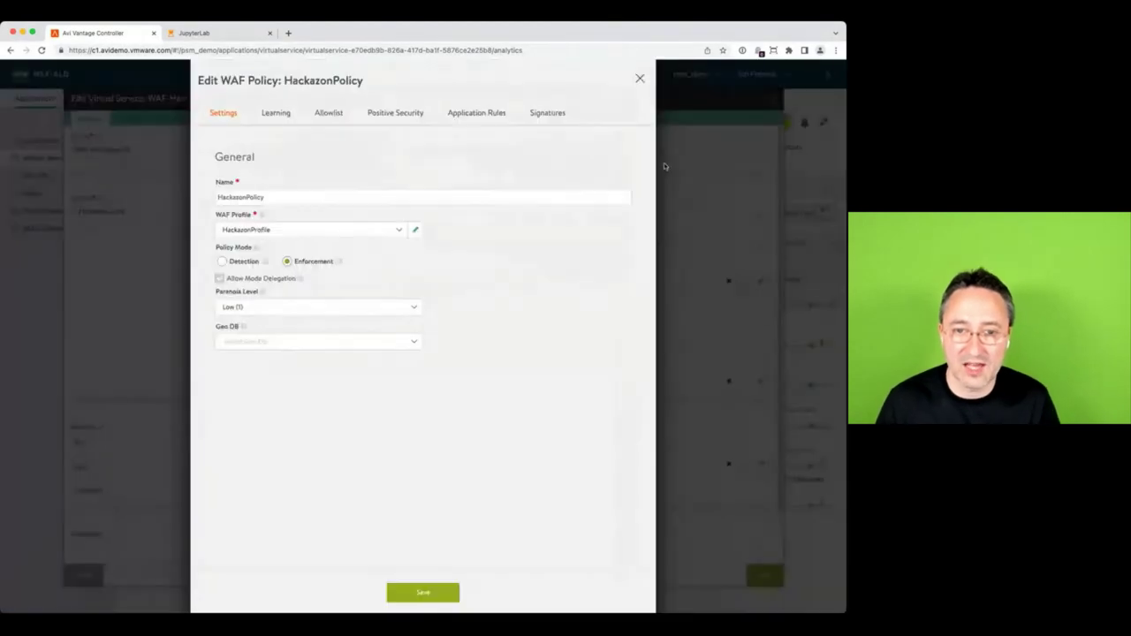
click(625, 75)
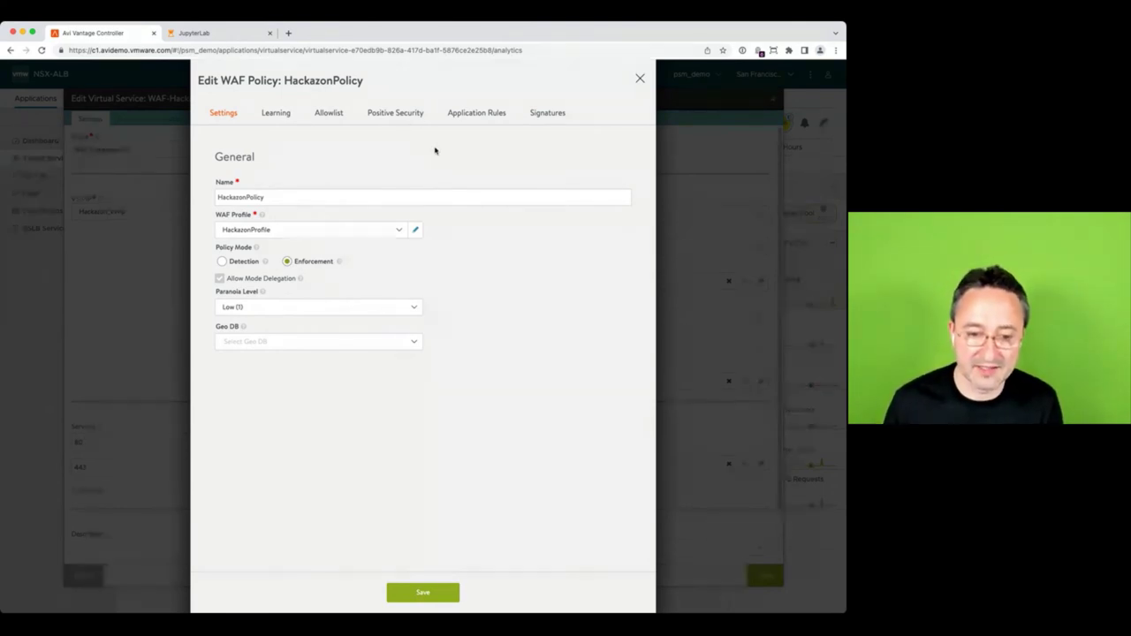
Check Hackazon_Learning_Group_Demo for learned locations, then close the group and HackazonPolicy without saving.
click(412, 116)
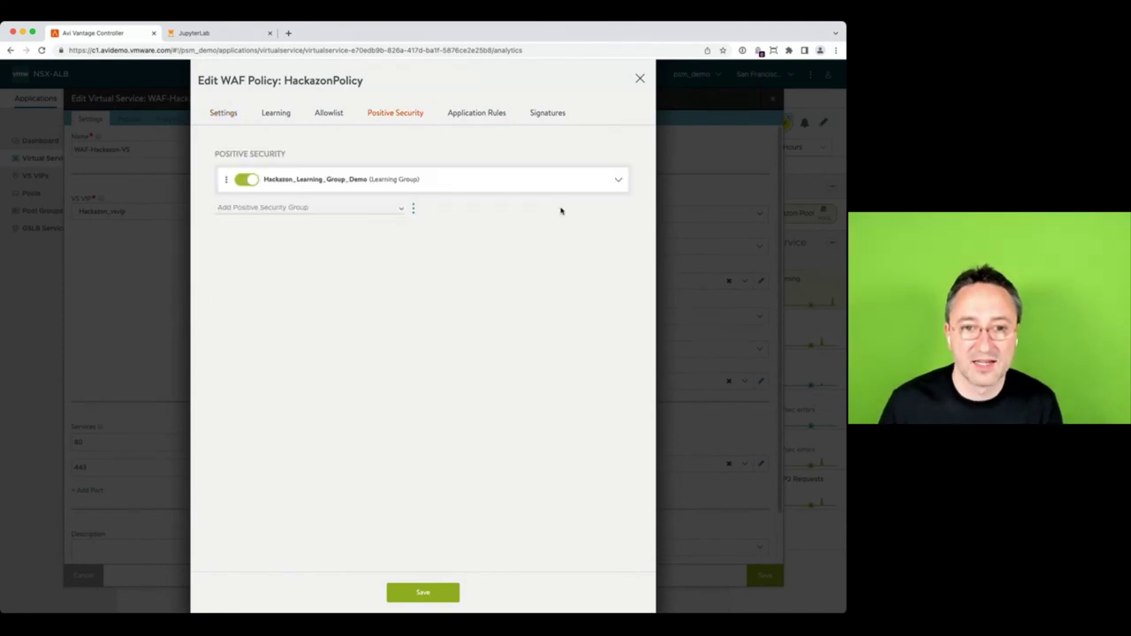
click(605, 185)
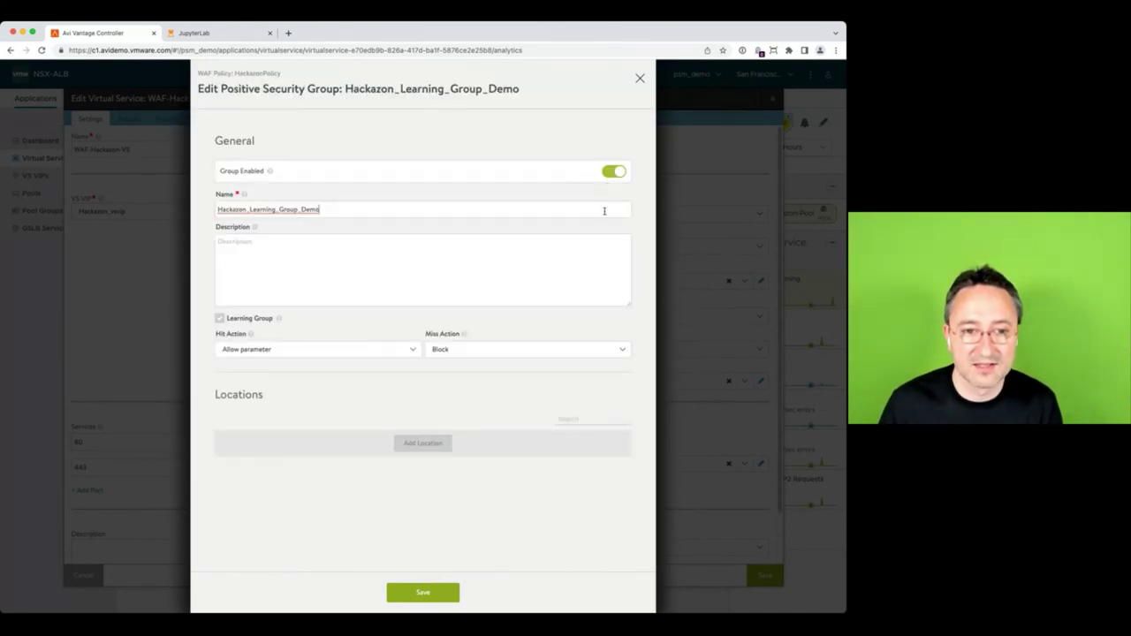
click(641, 79)
click(641, 79)
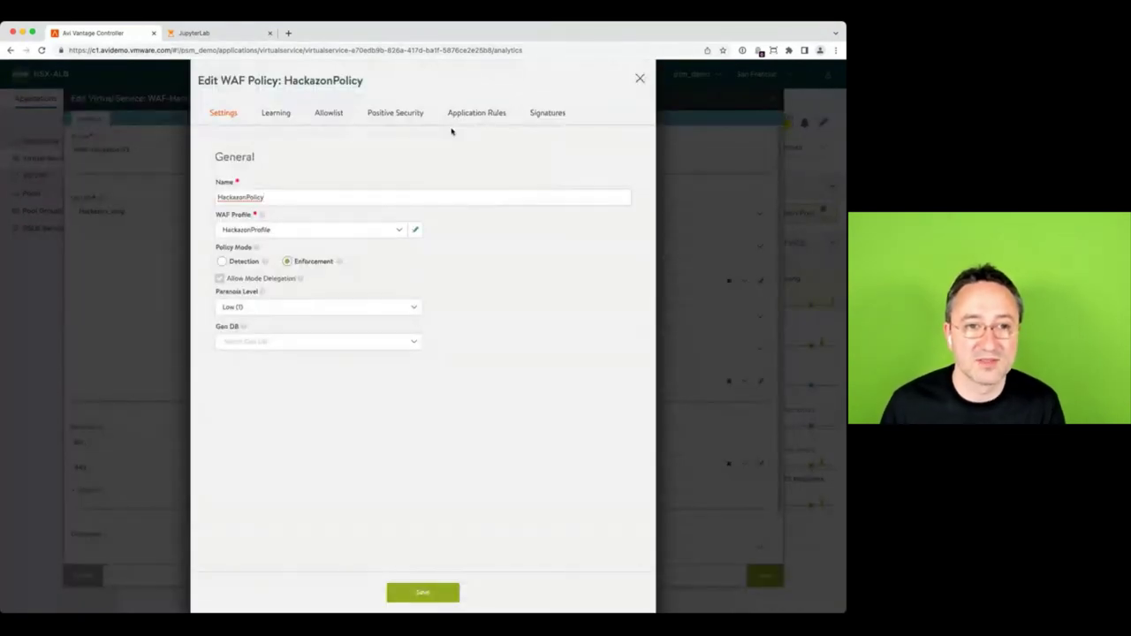
Reopen Hackazon_Learning_Group_Demo and examine the id argument rule of its /product/view location, including value pattern and maximum length, then close the location.
click(404, 116)
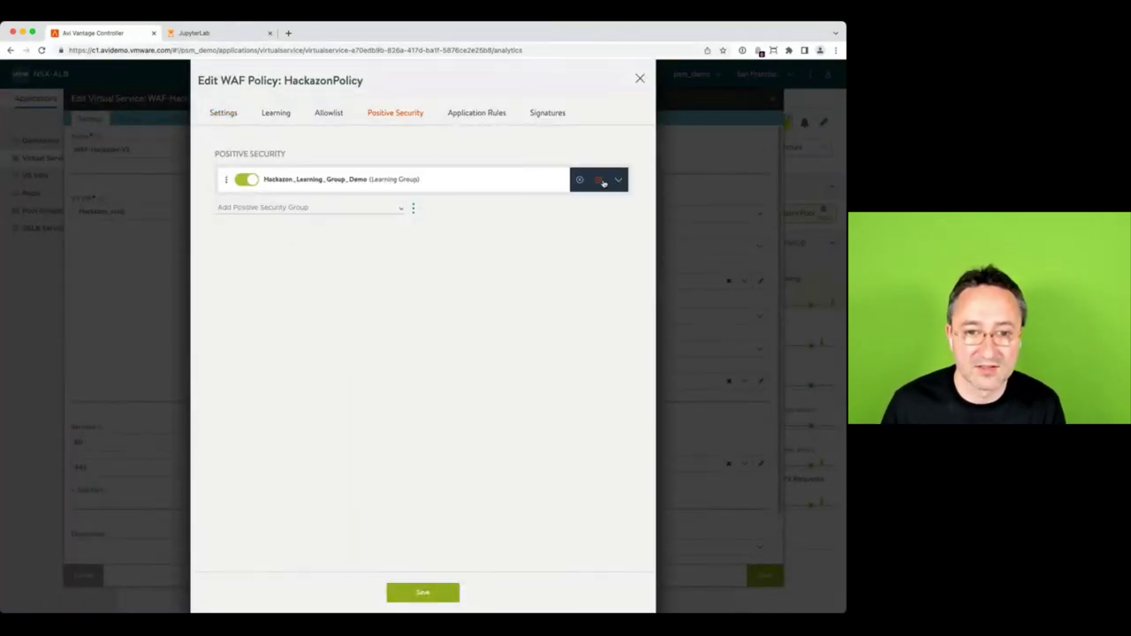
click(604, 182)
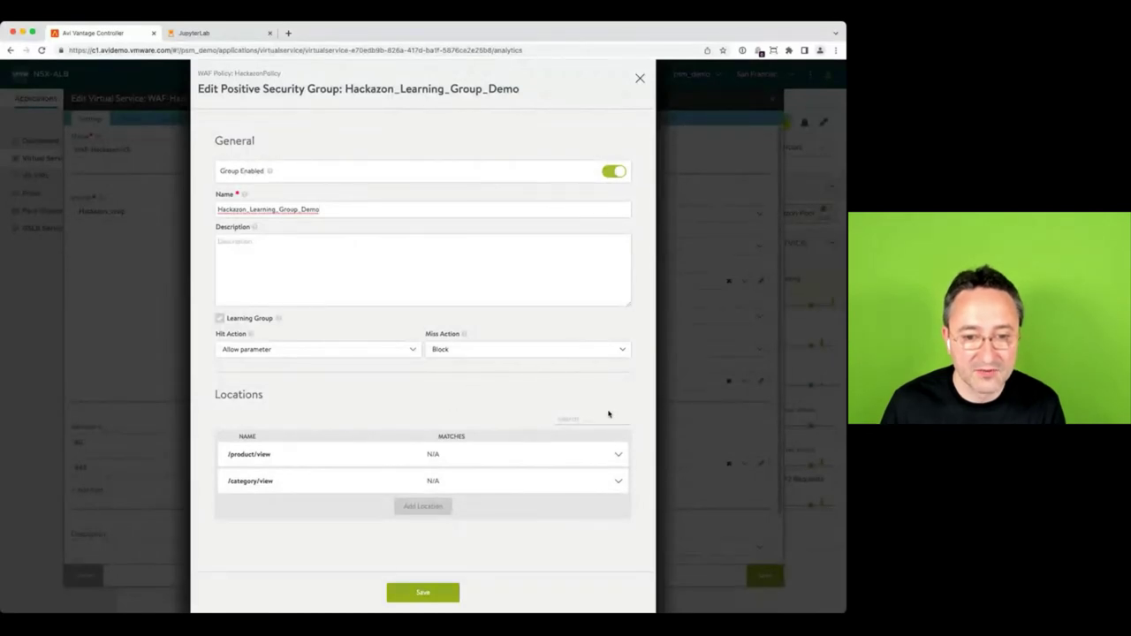
click(277, 455)
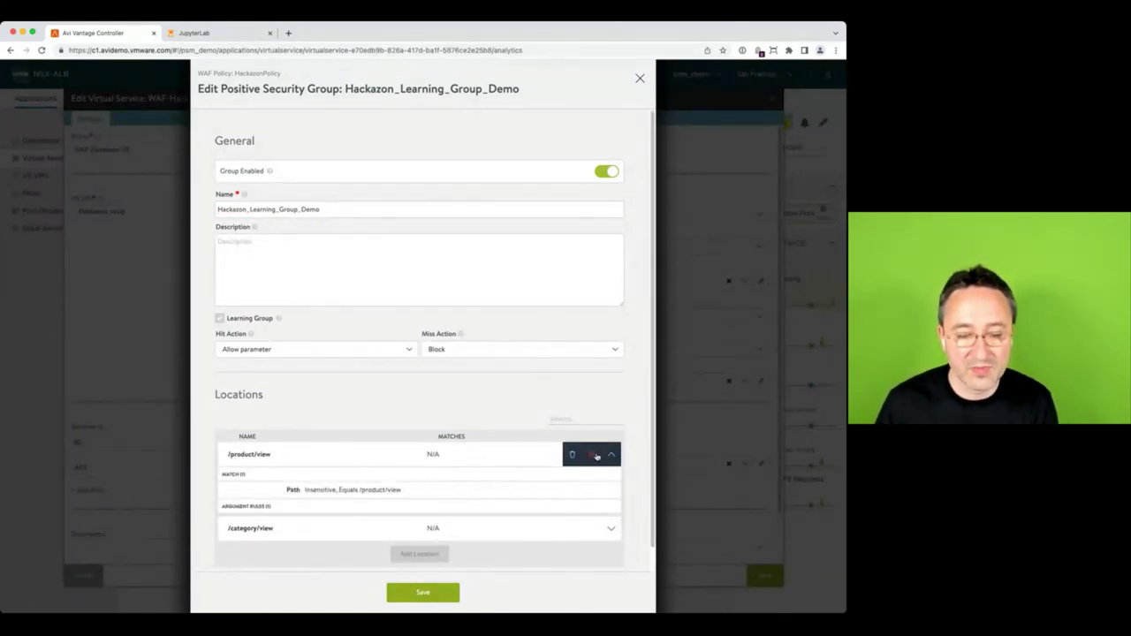
click(596, 456)
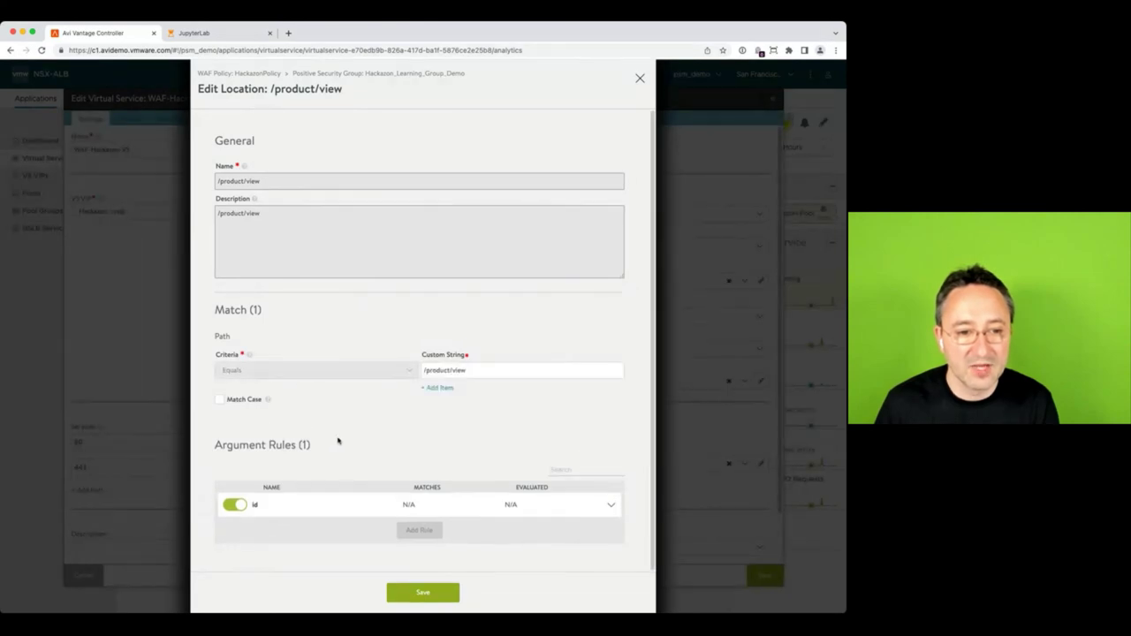
click(344, 504)
scroll(414, 446, down, 2)
mouse_move(343, 498)
mouse_down()
mouse_move(379, 508)
mouse_move(354, 497)
mouse_up()
double_click(354, 495)
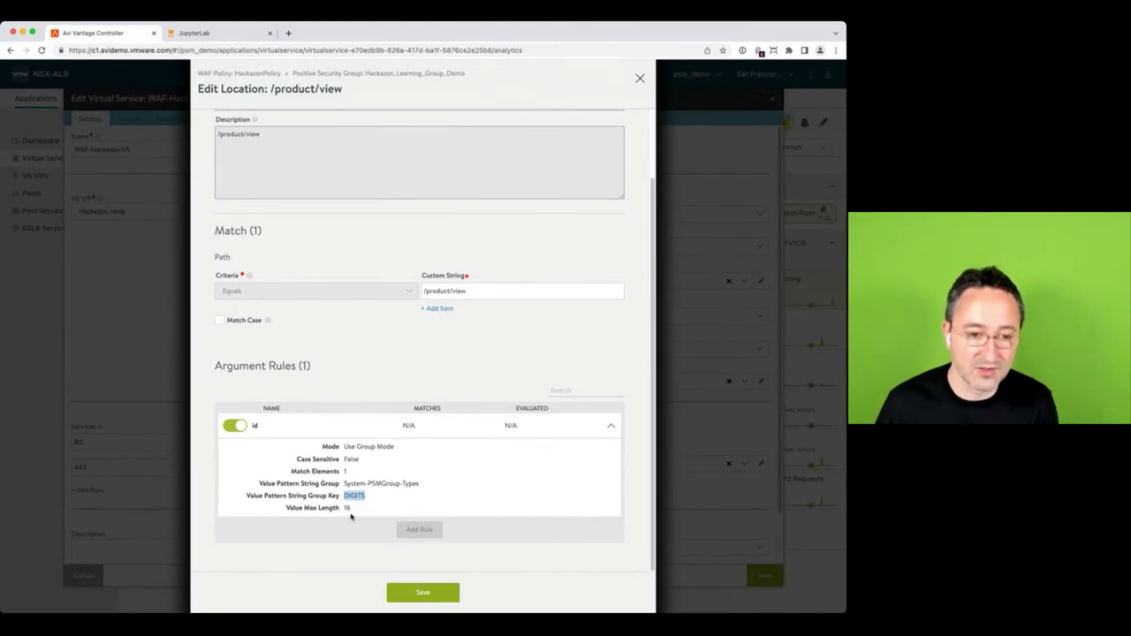
click(347, 507)
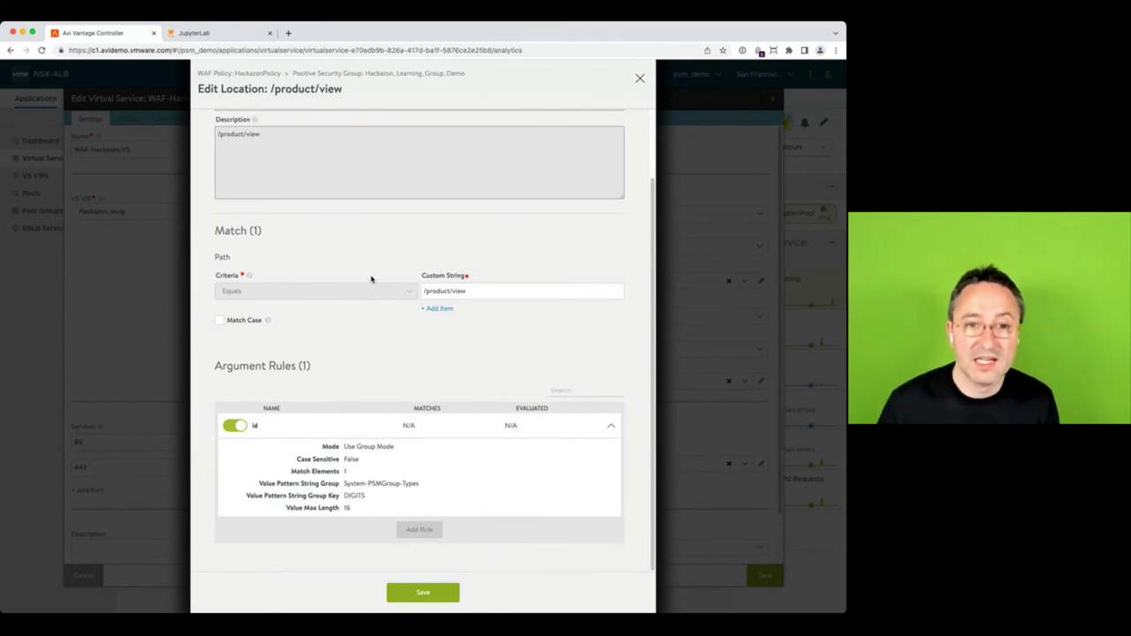
click(639, 79)
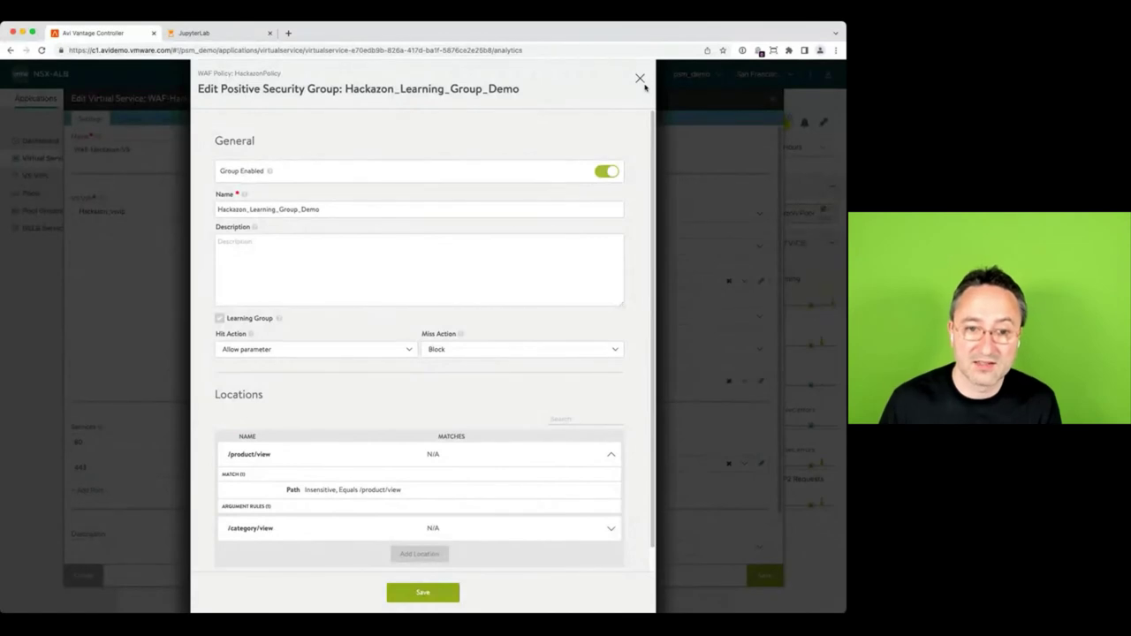
Show the learning group's miss action options, keep Block, and close the group, WAF policy and virtual service editors without saving.
scroll(565, 328, down, 2)
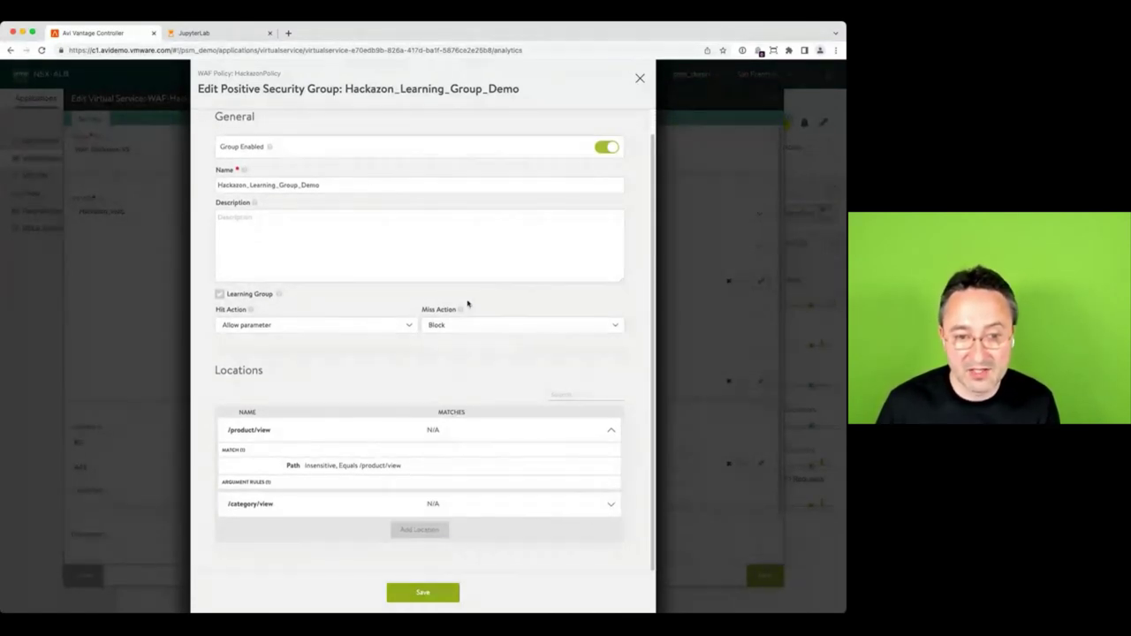
click(438, 326)
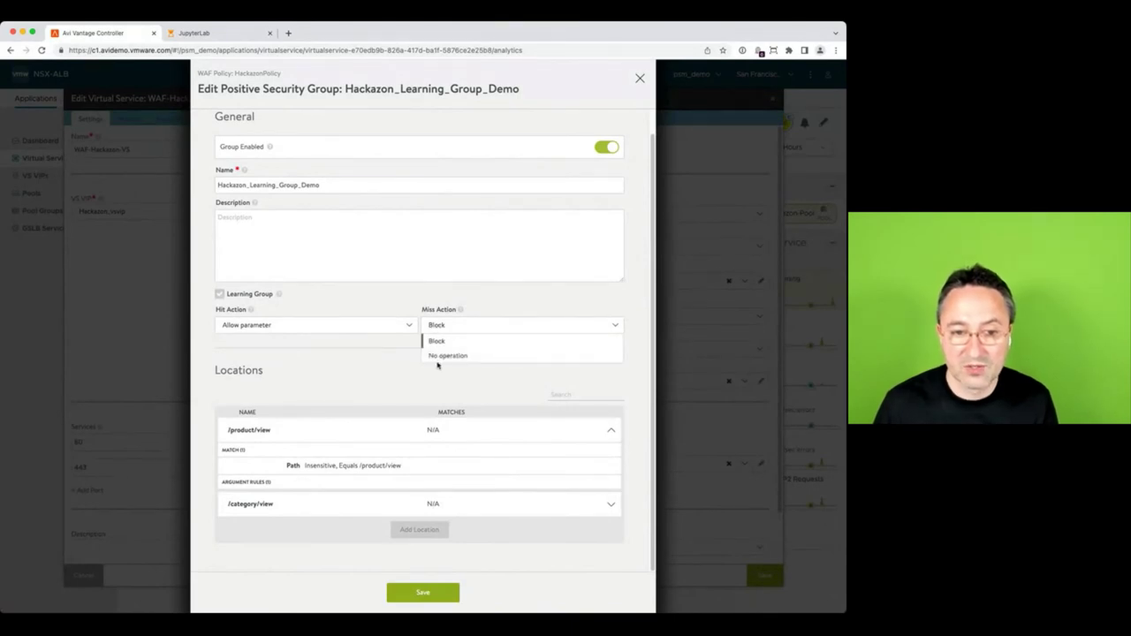
click(445, 389)
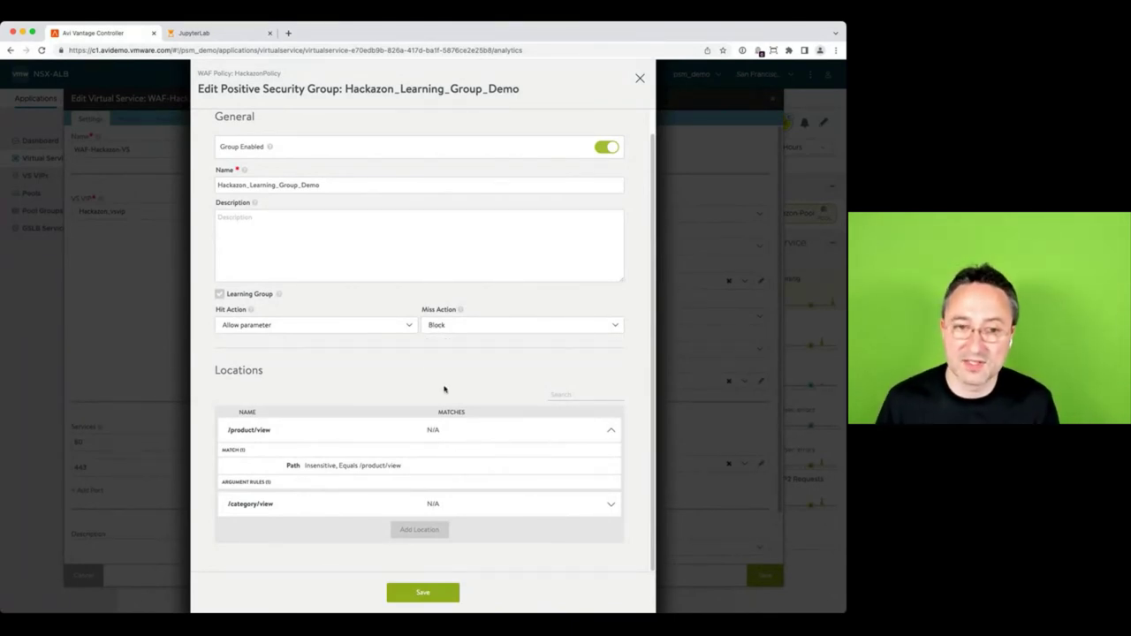
click(640, 79)
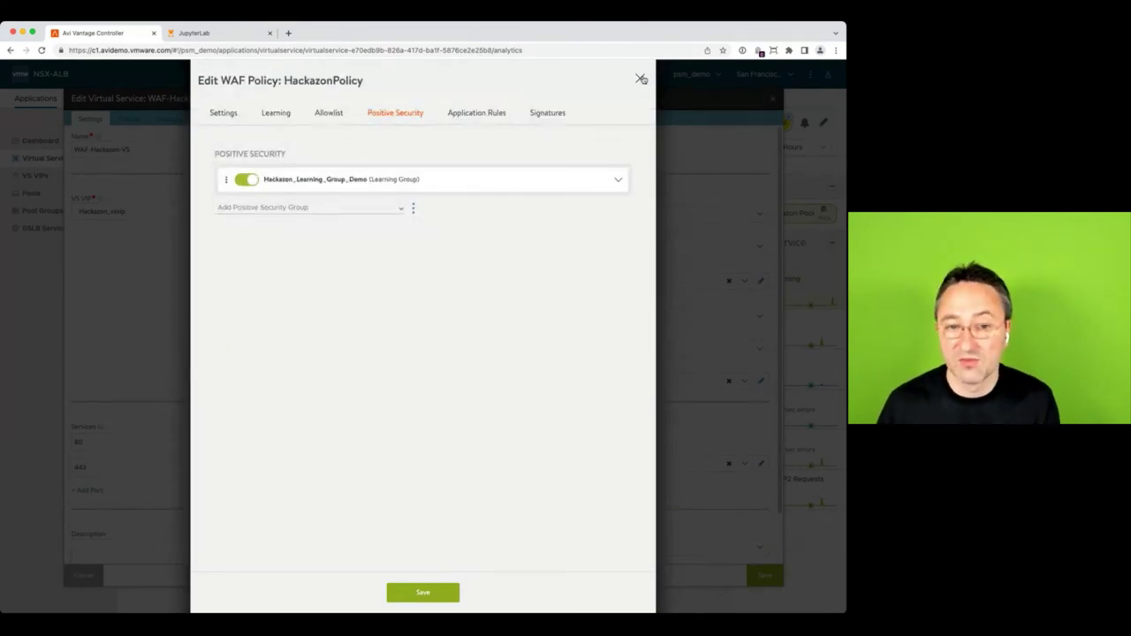
click(640, 78)
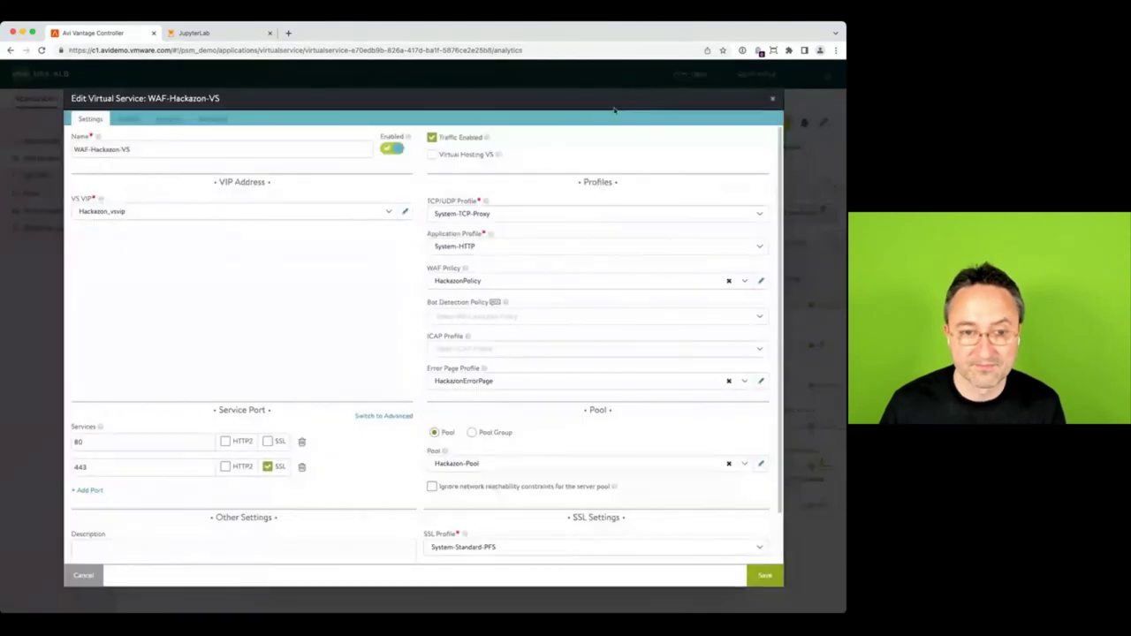
click(772, 97)
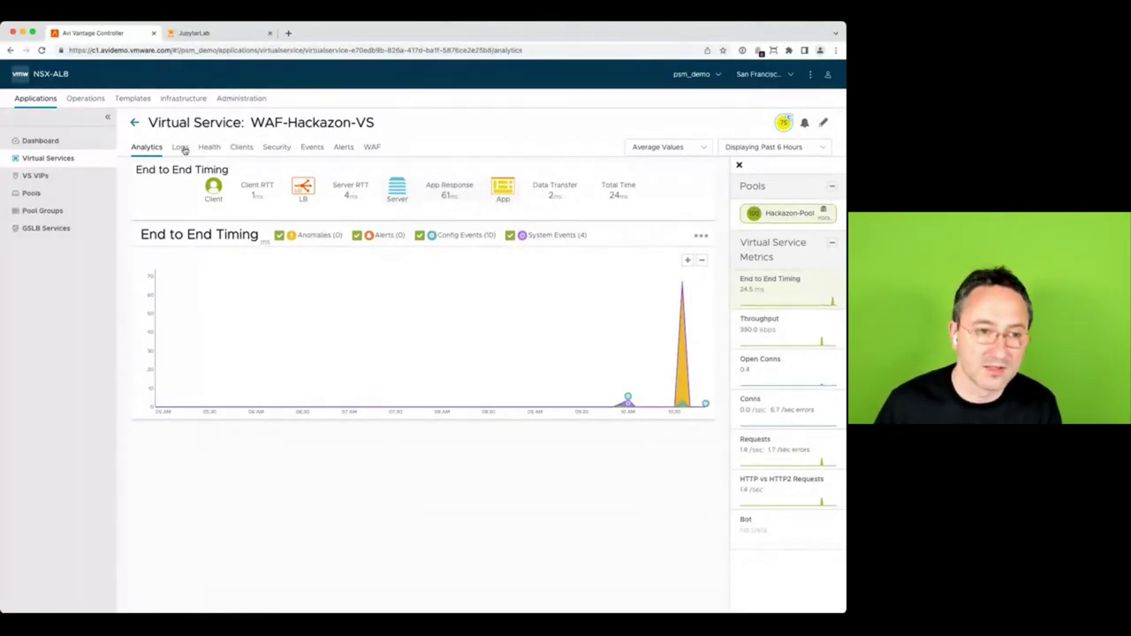
Show the logs of WAF-Hackazon-VS and expand the details of the most recent /review/send request.
click(181, 148)
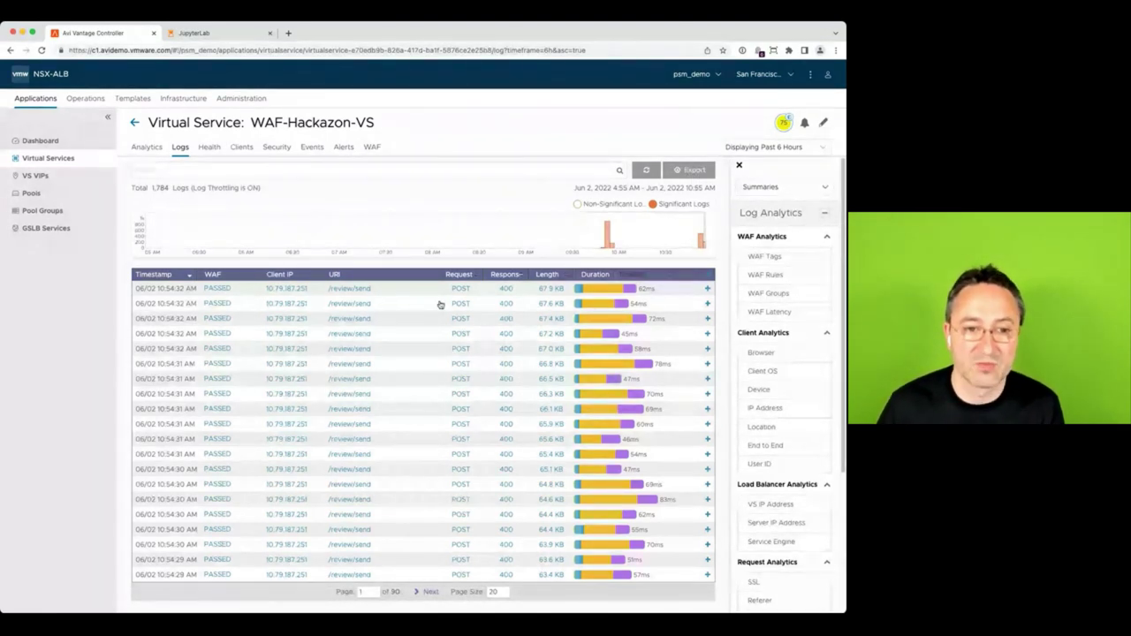
click(404, 289)
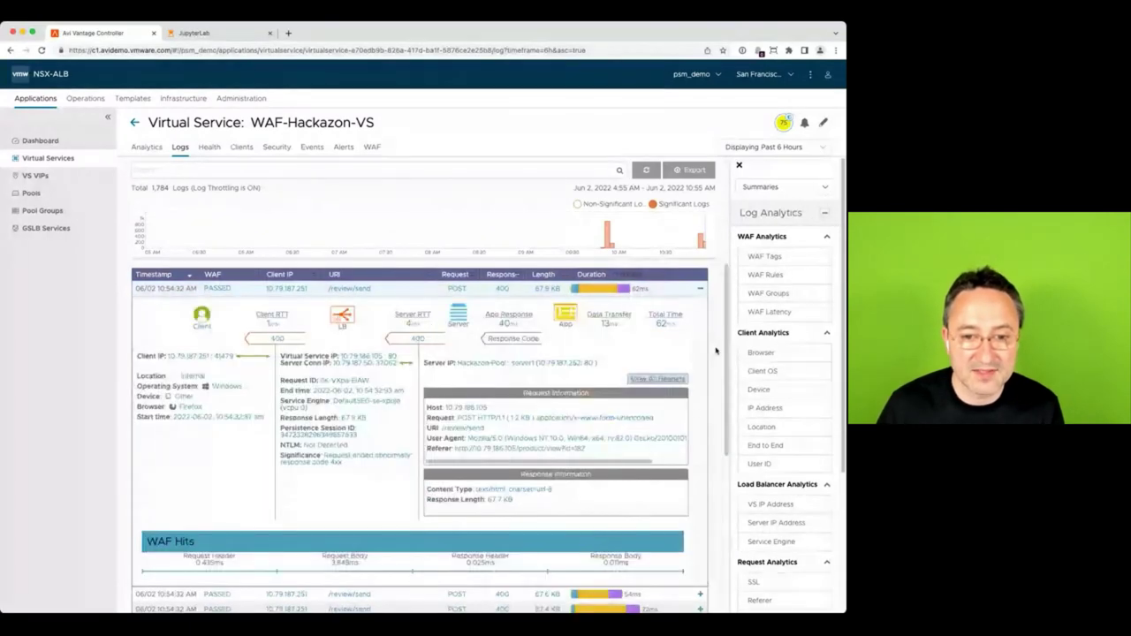
Review the expanded /review/send request's details down to its WAF hits, and collapse the entry.
scroll(724, 363, down, 1)
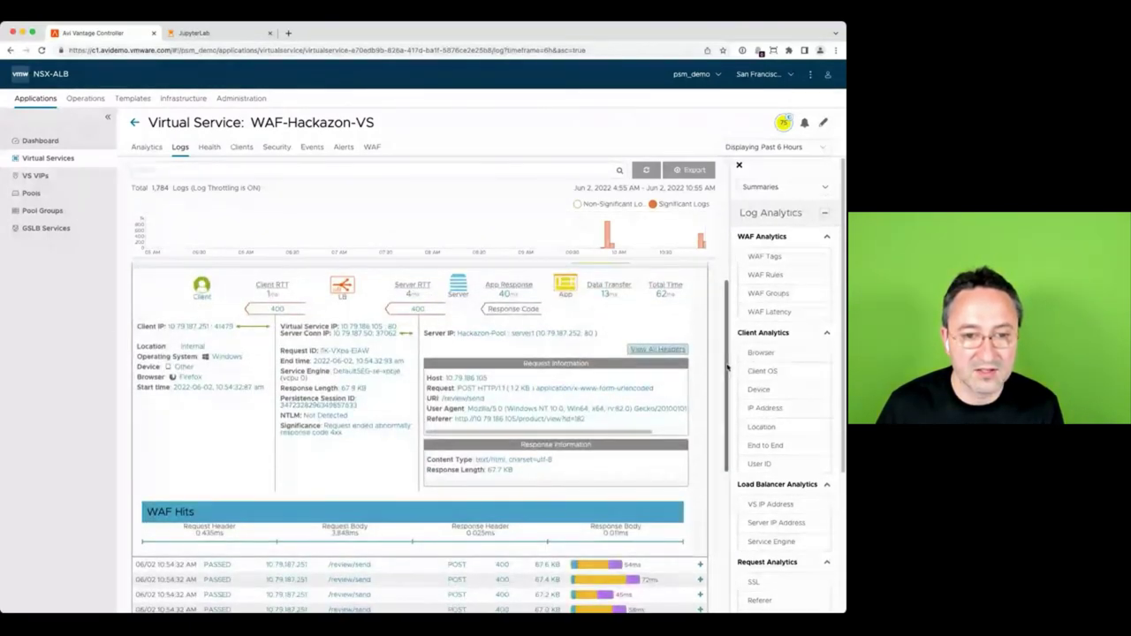
scroll(726, 367, up, 1)
click(507, 288)
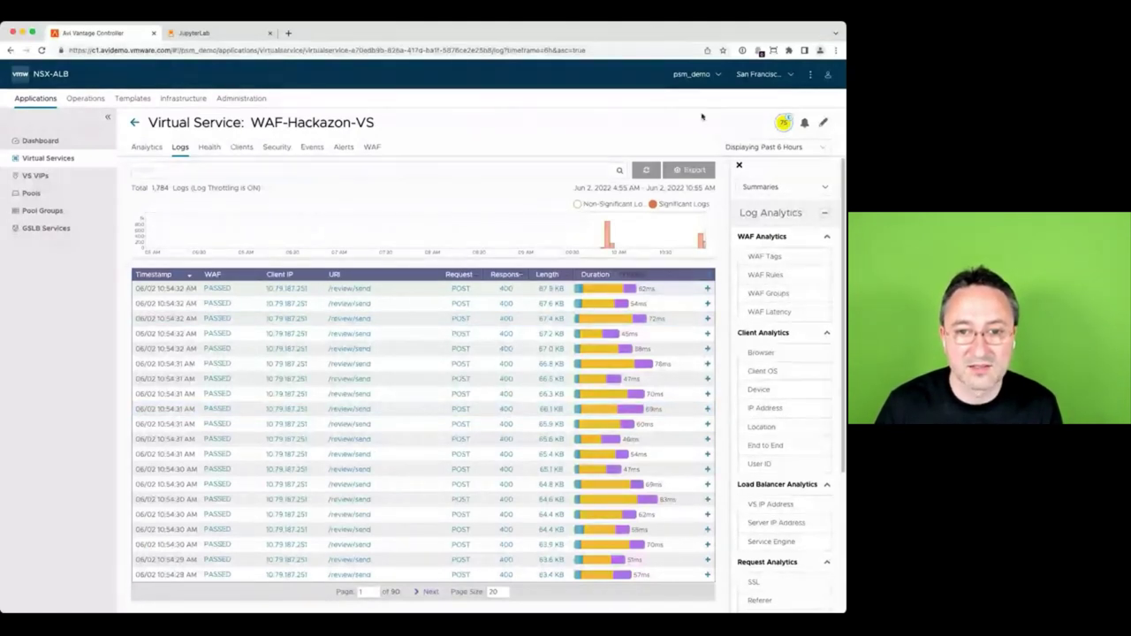
Switch to the Demo tenant, open WAF_Demo_VS and load its logs for the past hour.
click(707, 74)
click(698, 171)
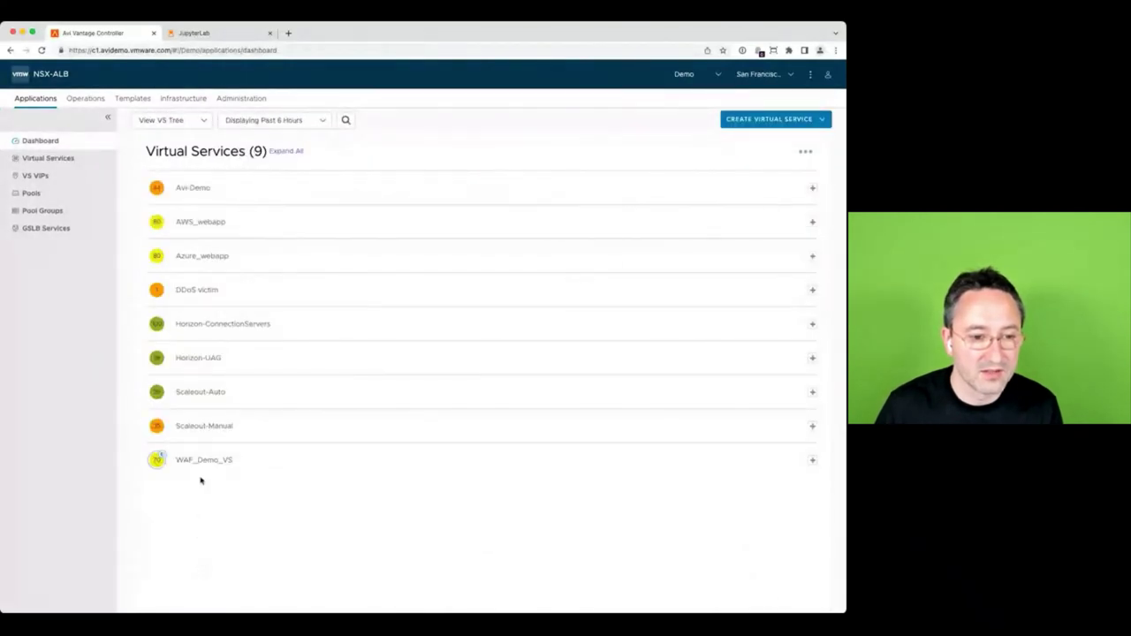
click(203, 467)
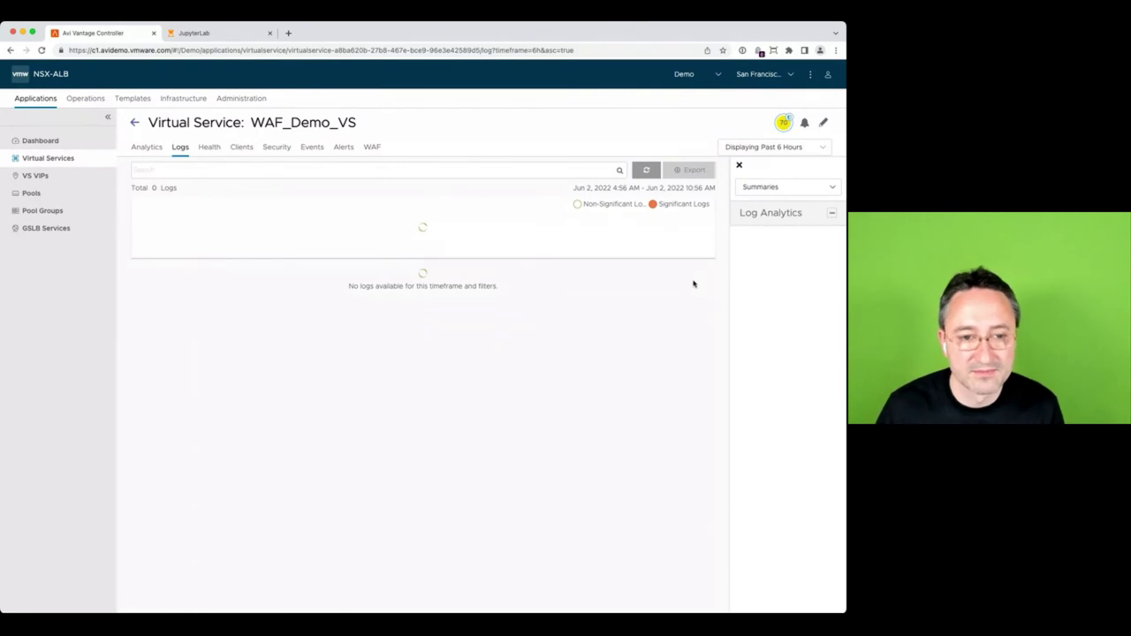
click(768, 148)
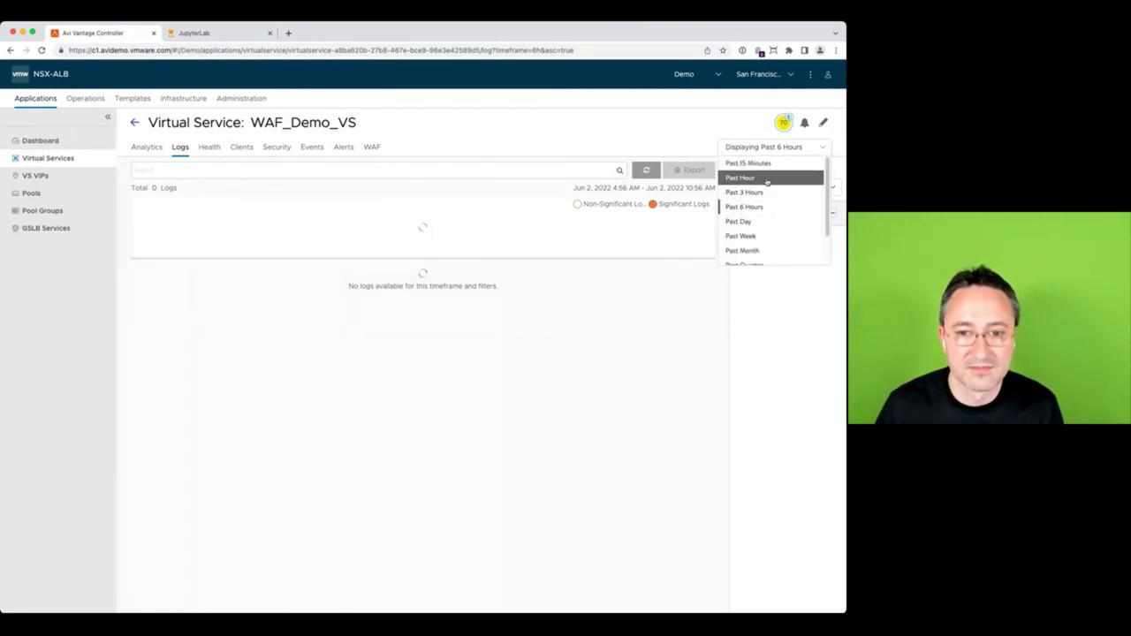
click(767, 176)
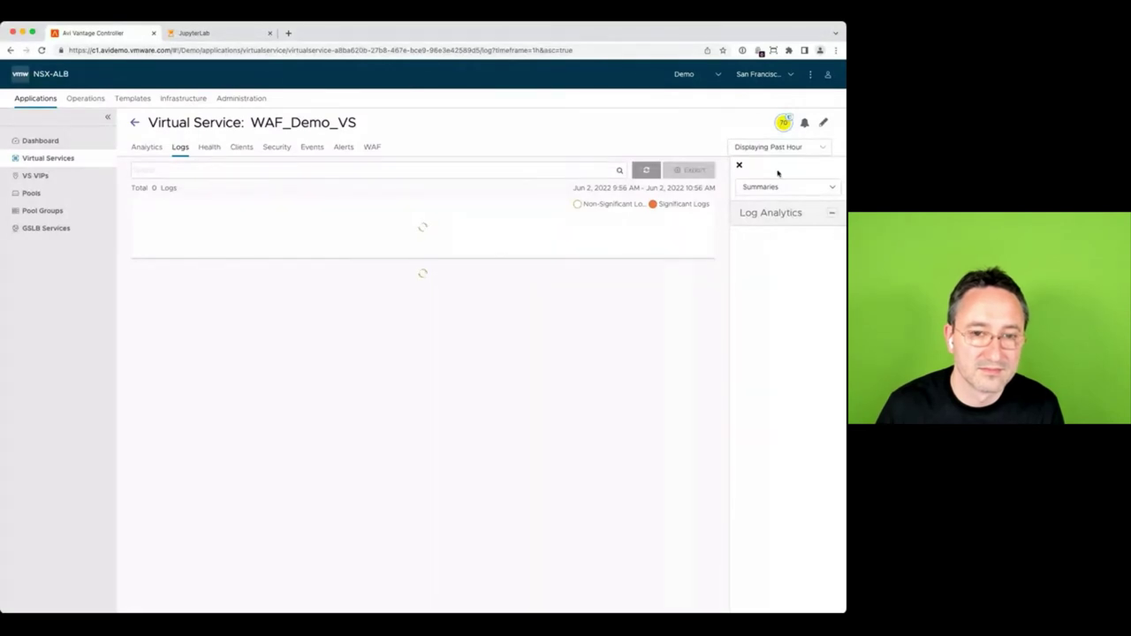
click(652, 170)
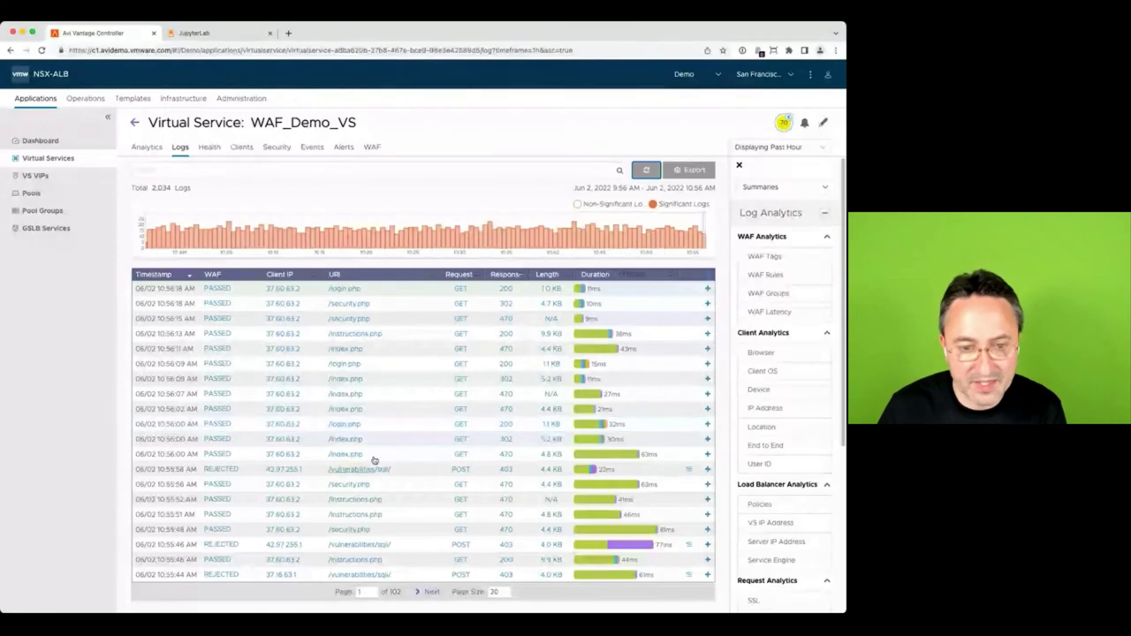
Examine the most recent rejected /vulnerabilities/sqli/ request, including the matched rule in CRS_942_Application_Attack_SQLi and the client details, then collapse the entry.
click(435, 469)
scroll(435, 471, down, 3)
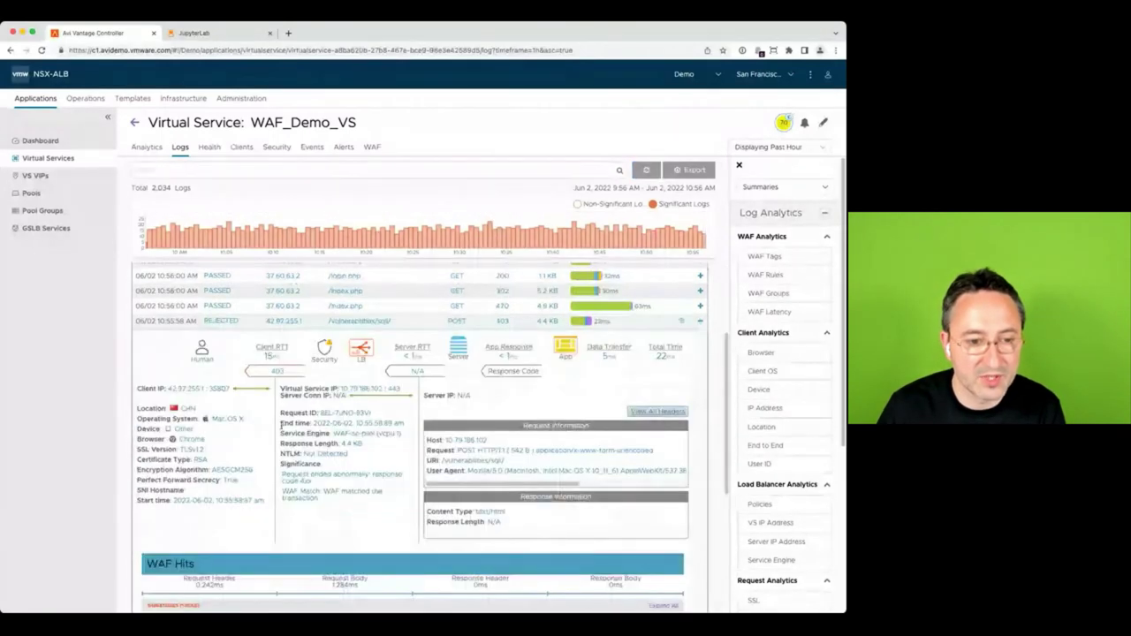
scroll(303, 518, down, 2)
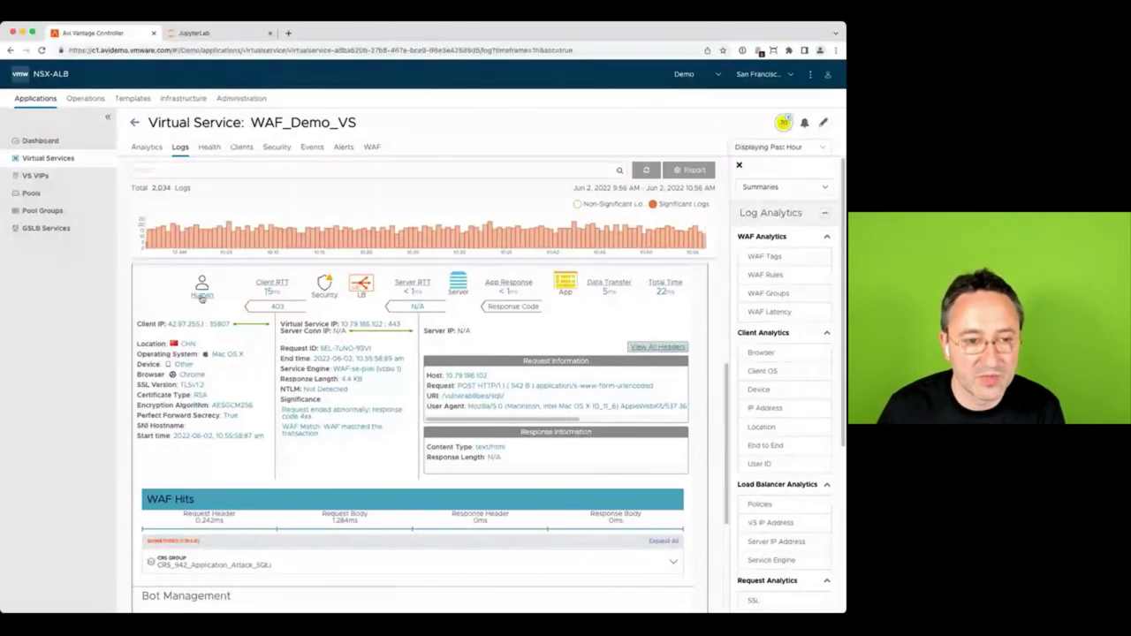
scroll(438, 549, down, 1)
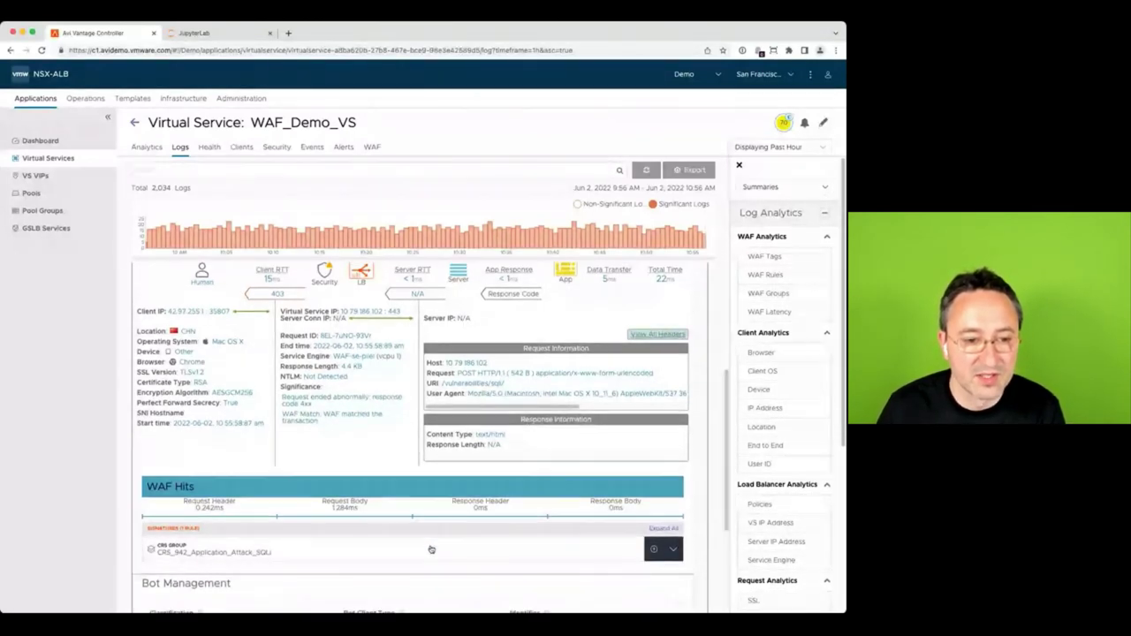
click(430, 550)
scroll(442, 537, down, 3)
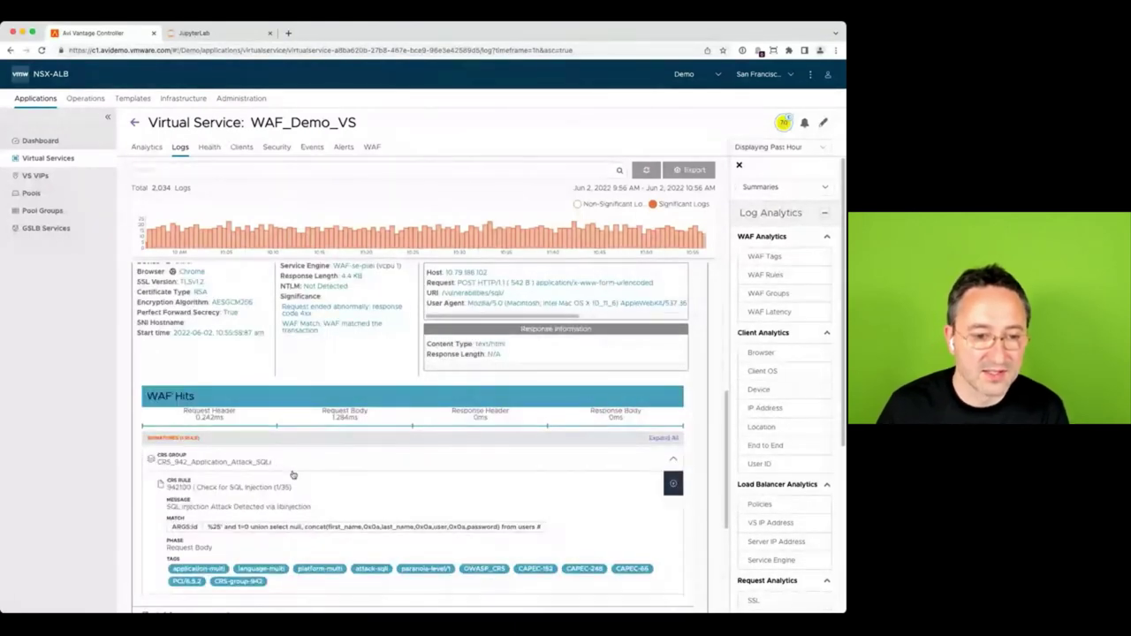
scroll(320, 552, down, 1)
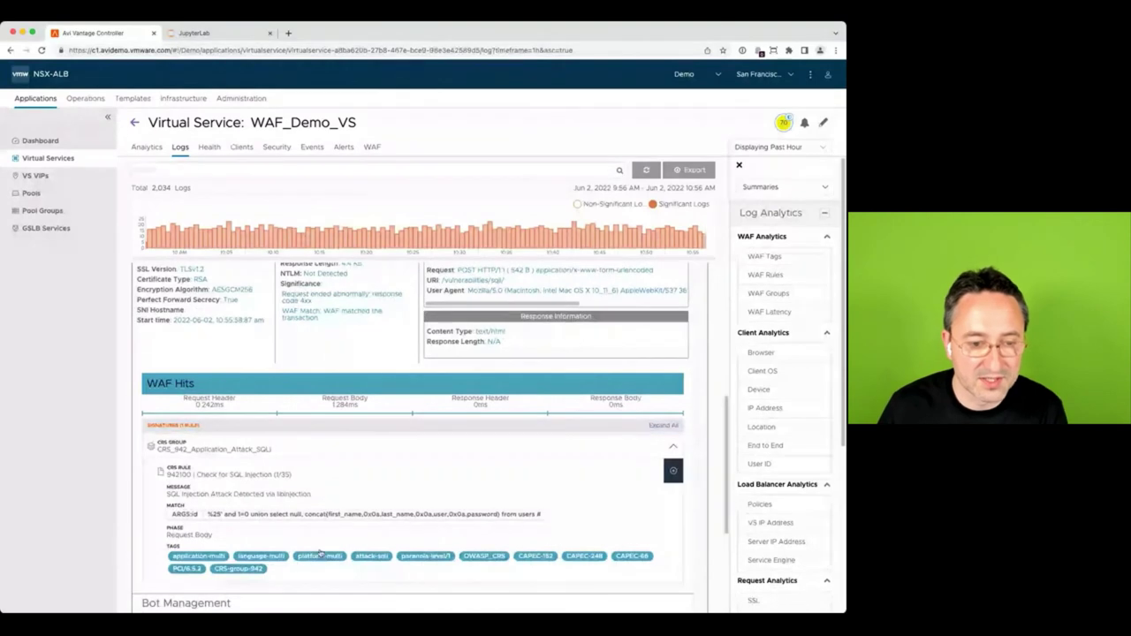
click(381, 456)
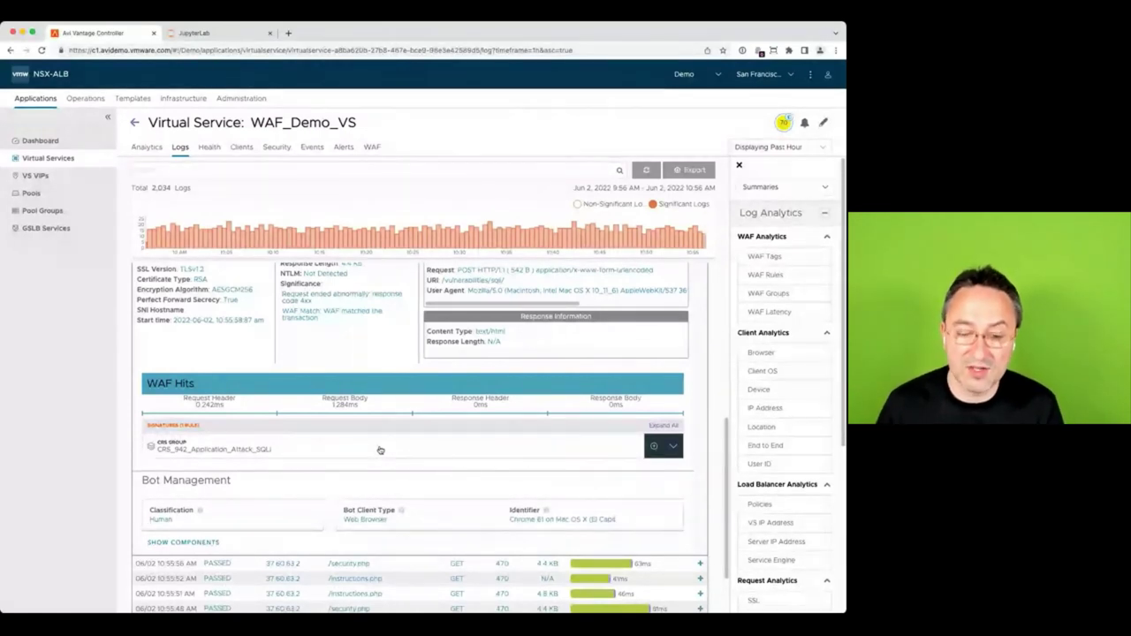
scroll(618, 499, up, 3)
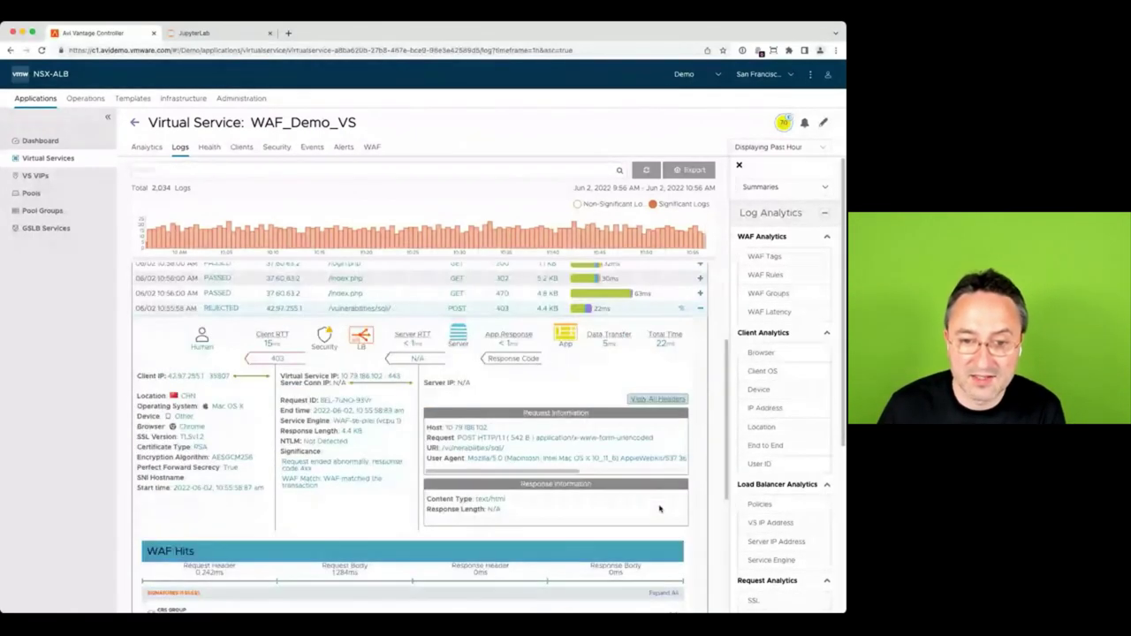
scroll(659, 508, up, 3)
click(689, 469)
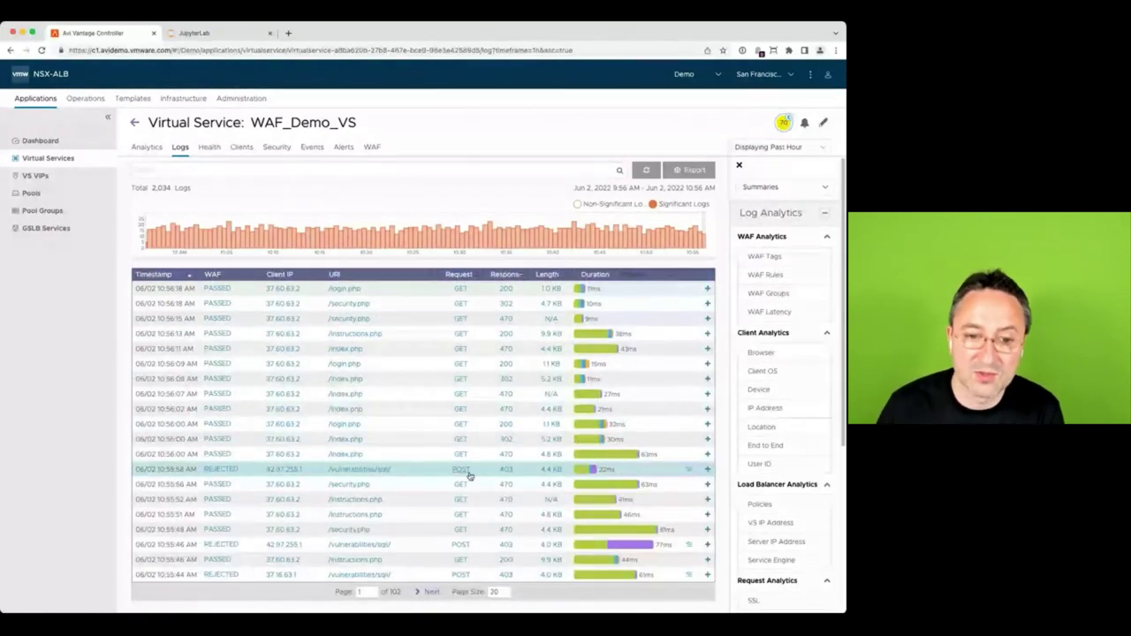
Review the false-positive recommendation for the most recent rejected request, including description, reasoning and risk assessment, then cancel without accepting it.
click(688, 469)
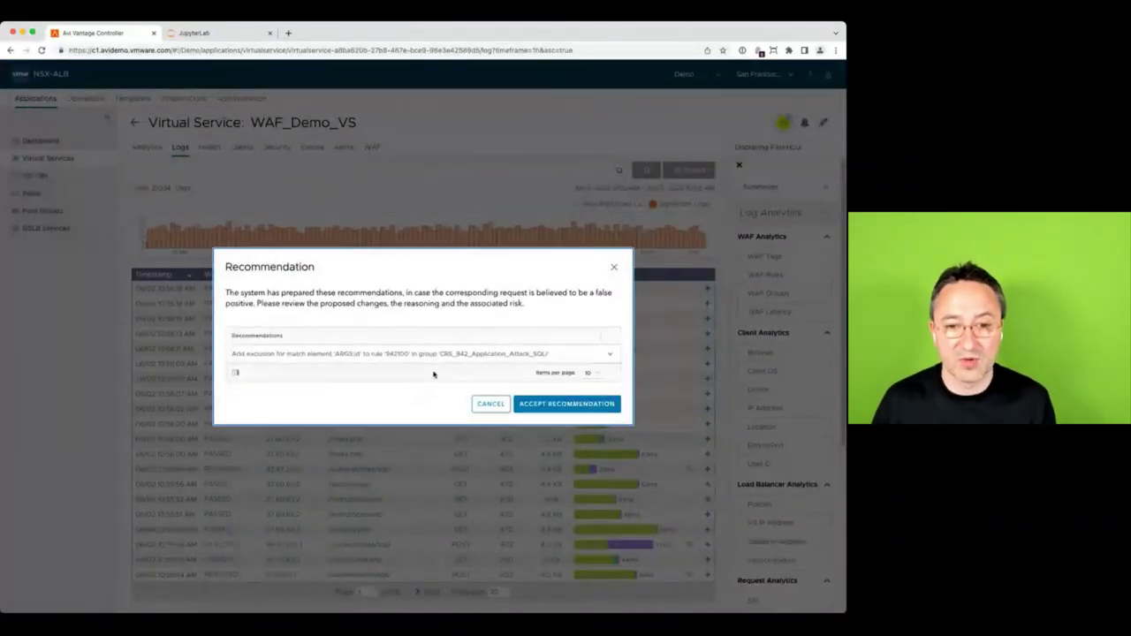
click(607, 354)
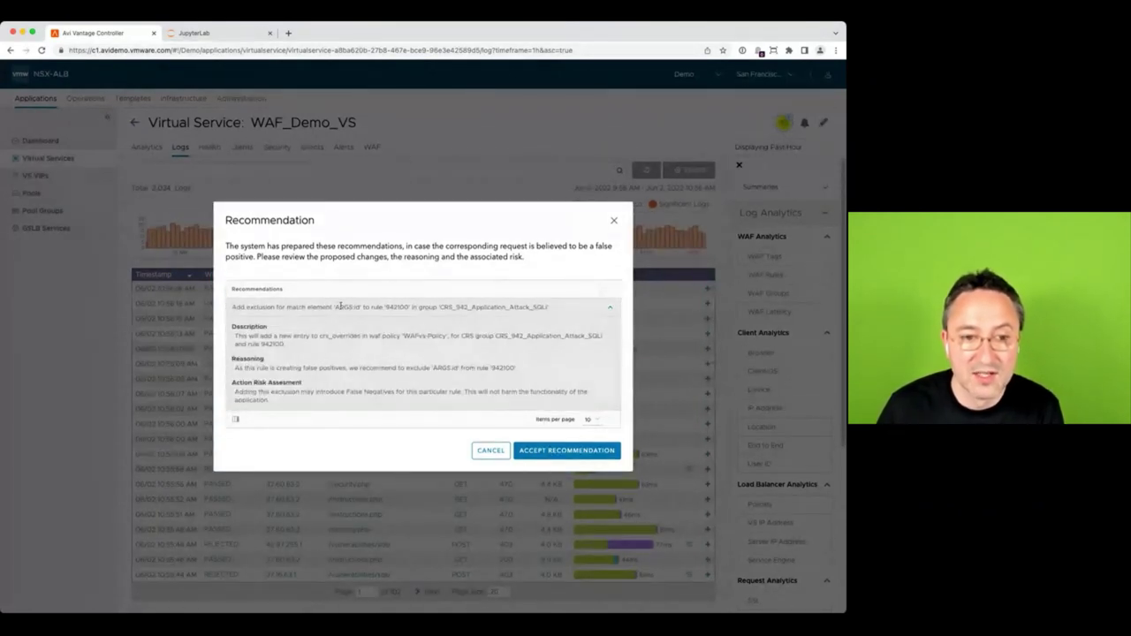
drag(344, 307, 407, 310)
click(406, 308)
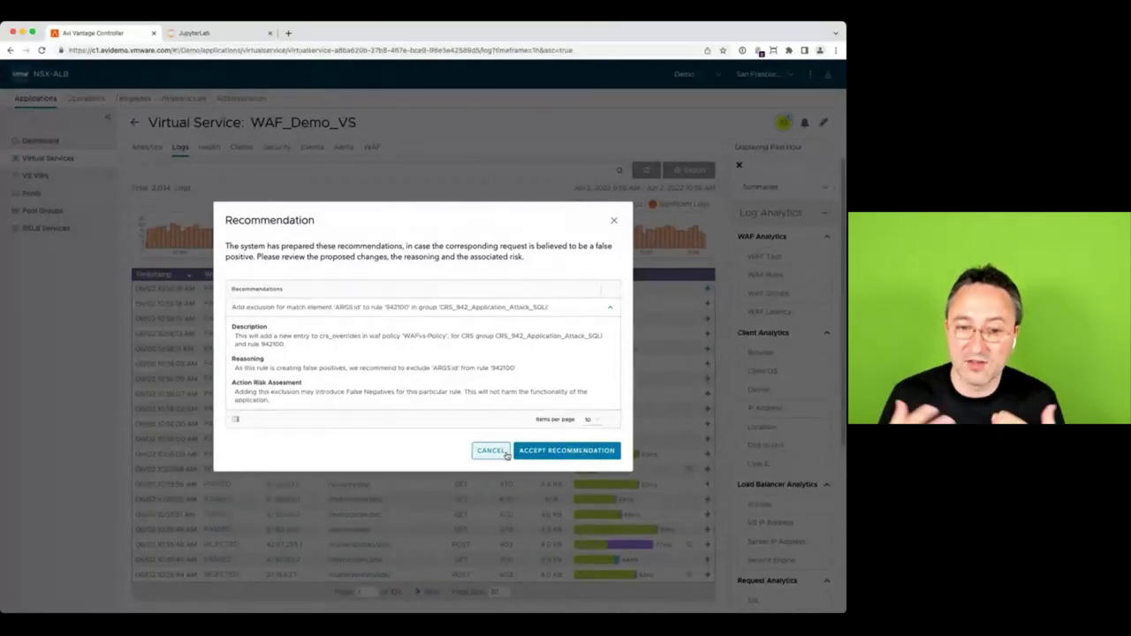
click(492, 451)
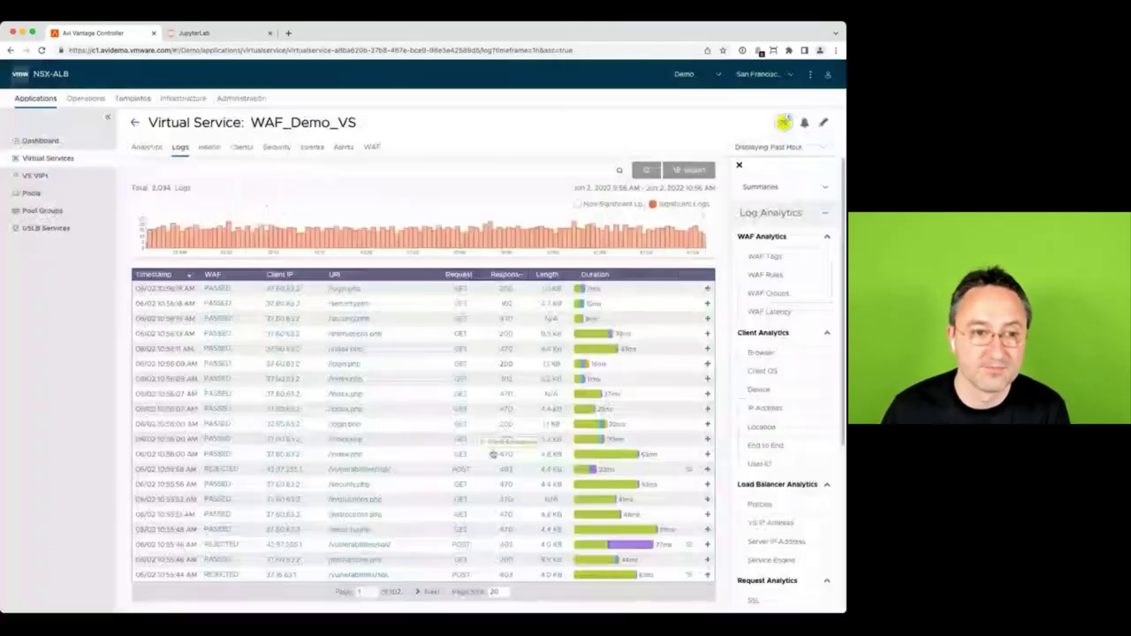
Show the WAF analytics of WAF_Demo_VS.
click(371, 147)
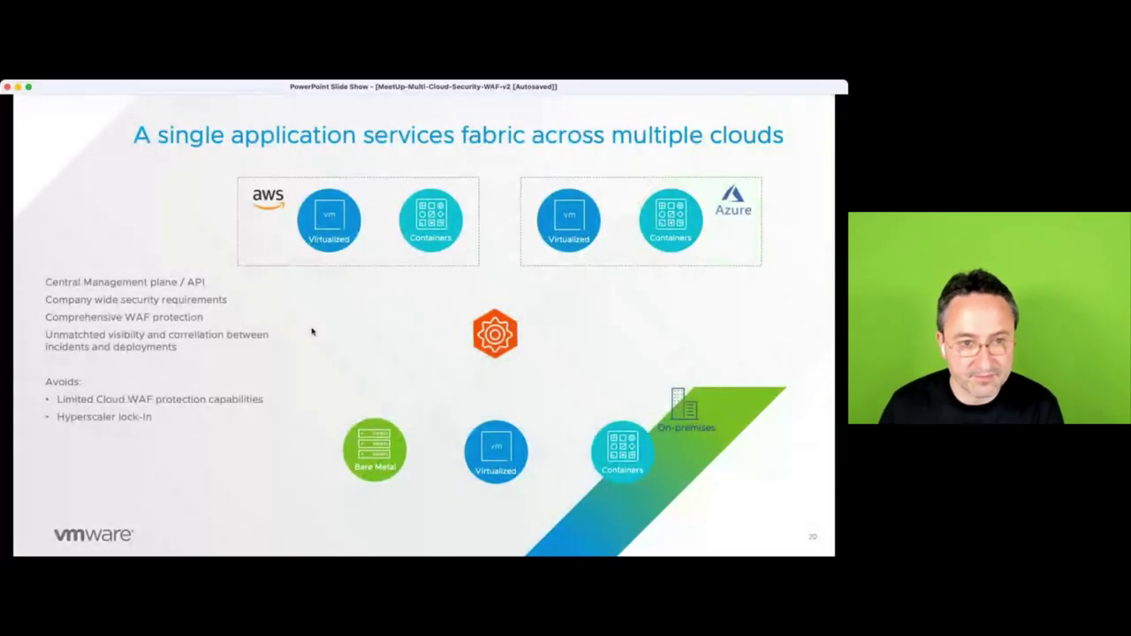
click(246, 450)
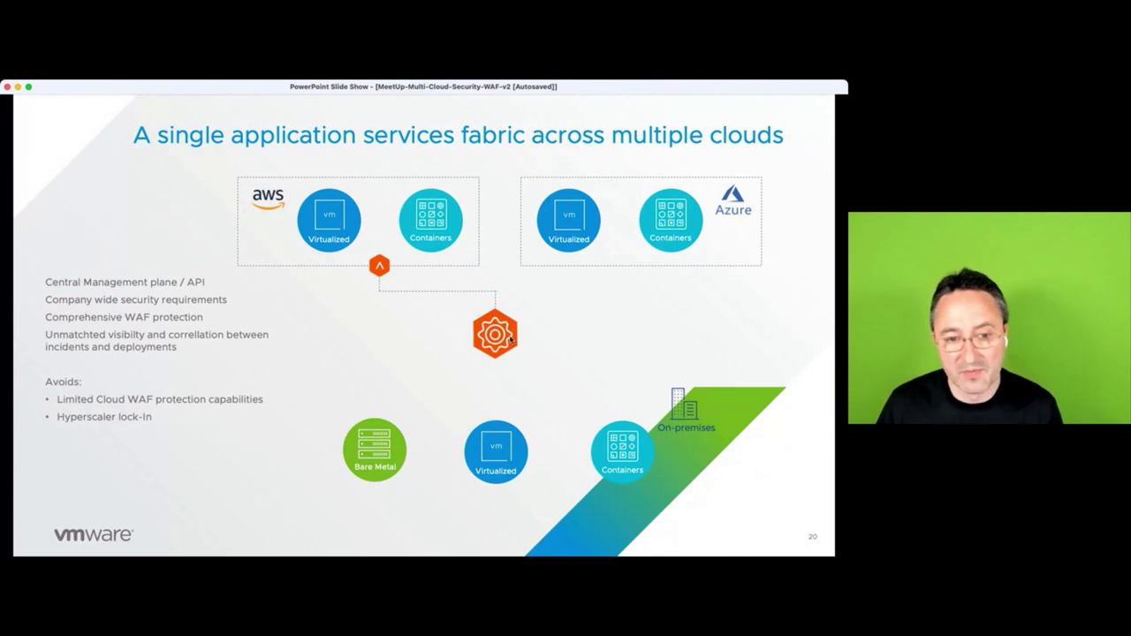